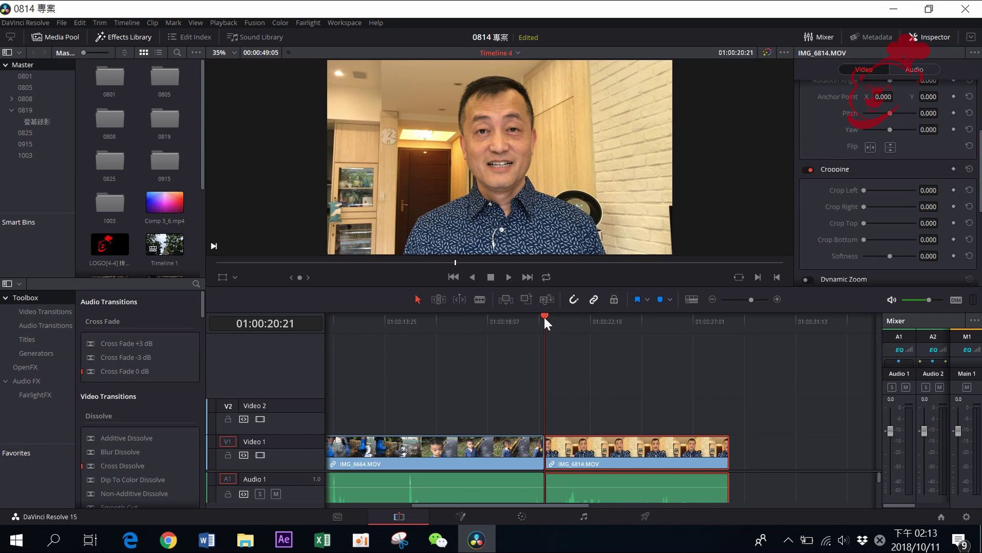
- Preview the frames around the start of IMG_6814 and return to the clip start
drag(546, 321, 547, 331)
key(space)
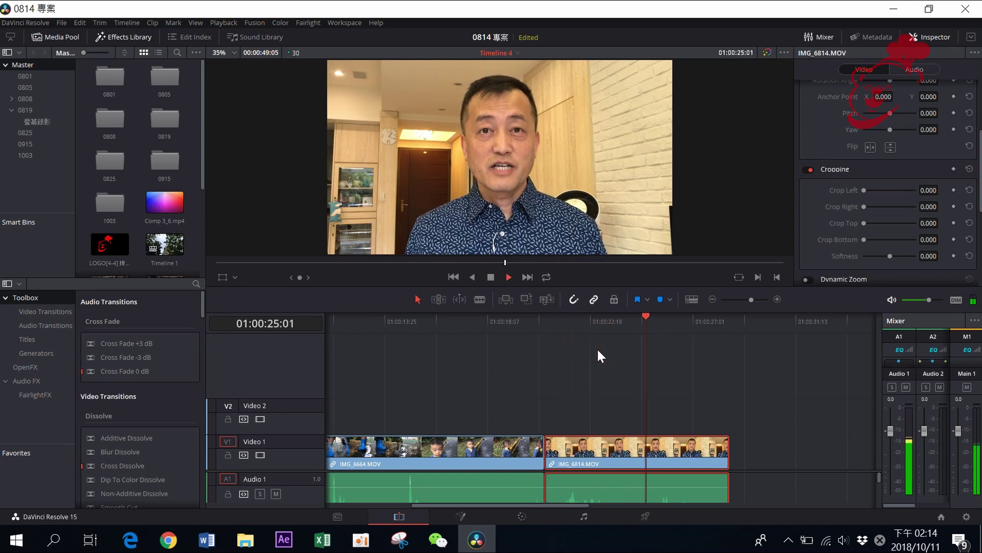
click(546, 318)
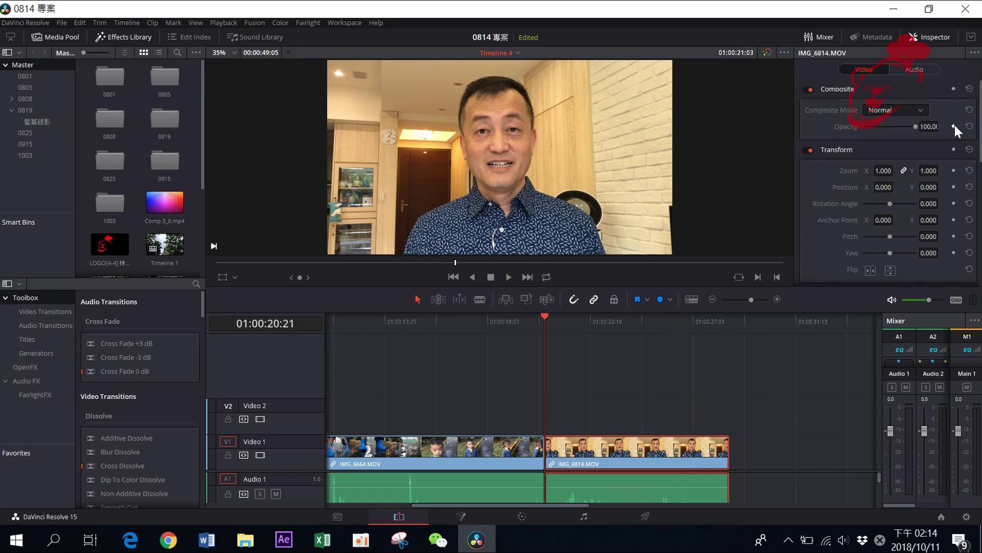
- Keyframe IMG_6814's Opacity at 0 at the clip start and 100 at 01:00:21:16
mouse_move(916, 126)
mouse_down()
mouse_move(858, 126)
mouse_move(943, 132)
mouse_up()
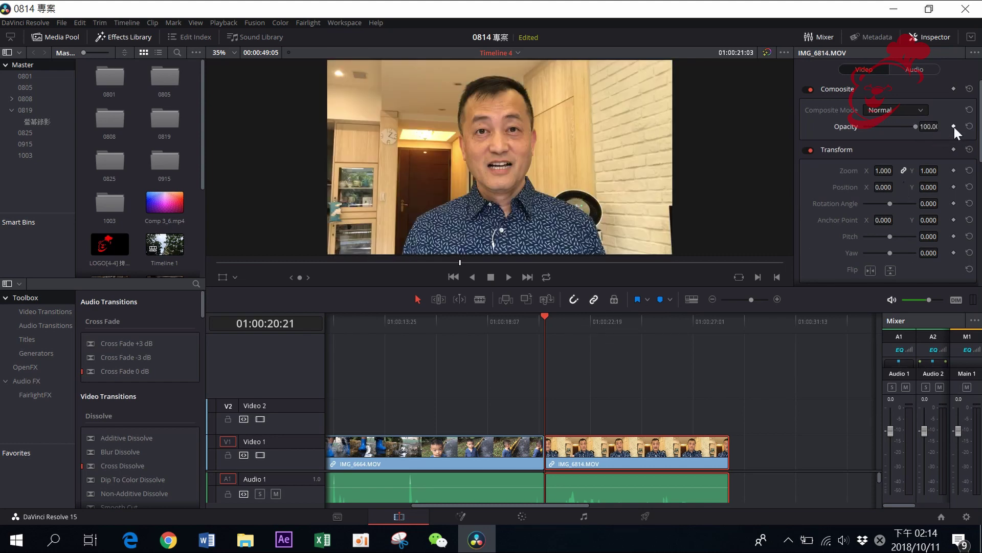
click(953, 127)
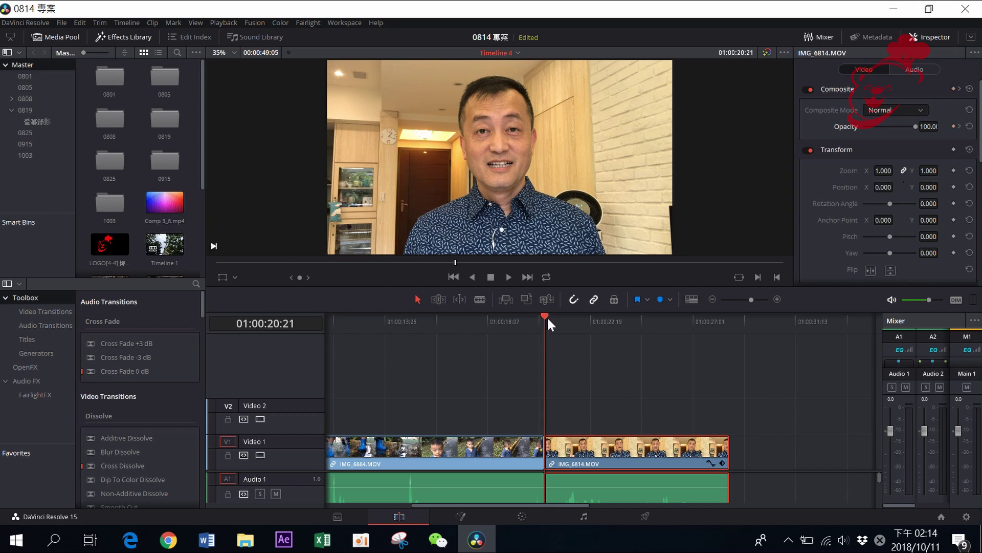
drag(545, 317, 563, 319)
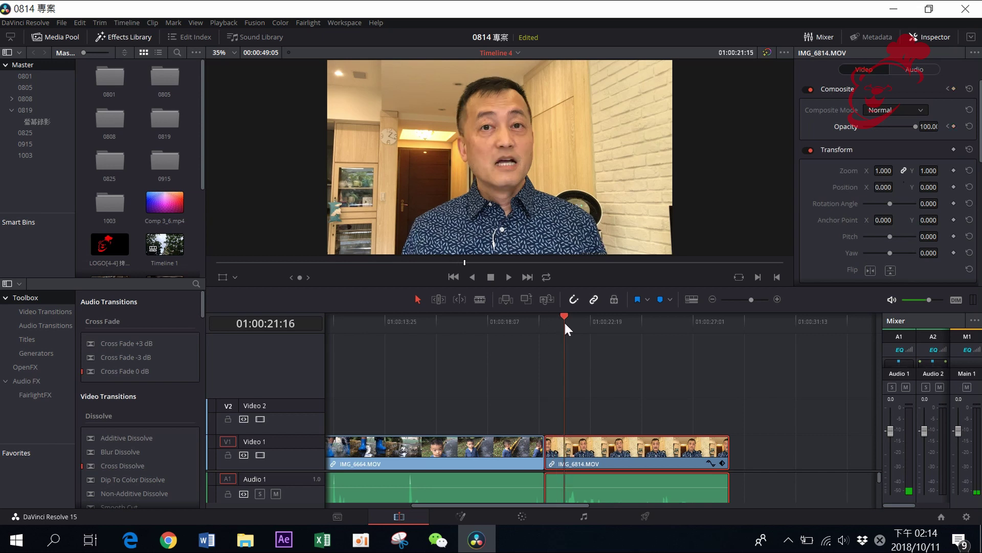
click(954, 126)
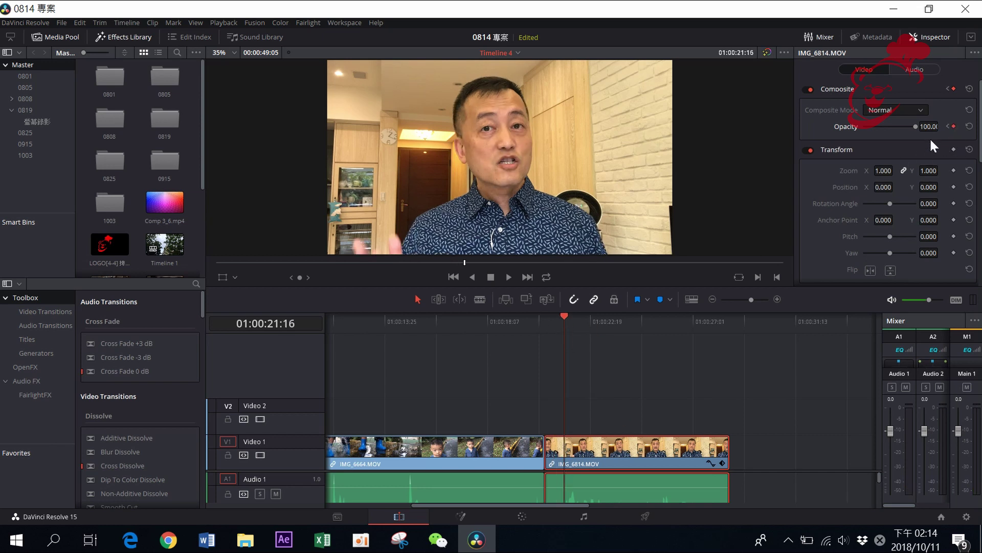
click(947, 127)
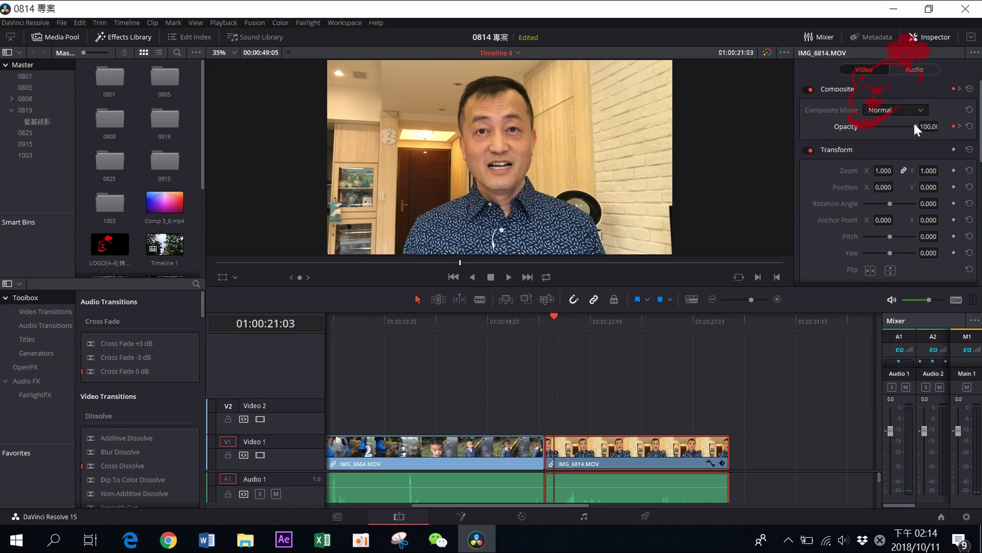
drag(915, 126, 871, 126)
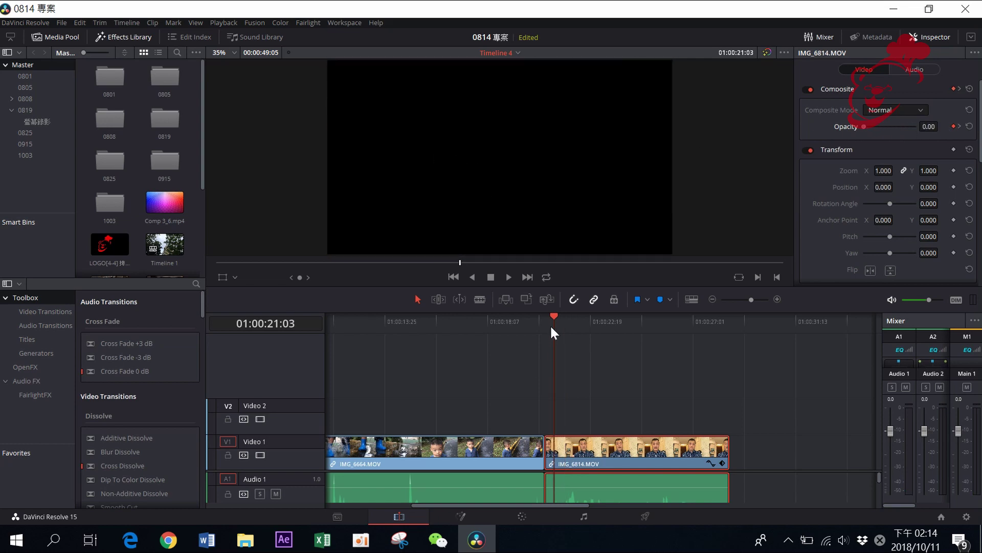
- Play back the fade-in twice, then step back to the first opacity keyframe
click(532, 319)
key(space)
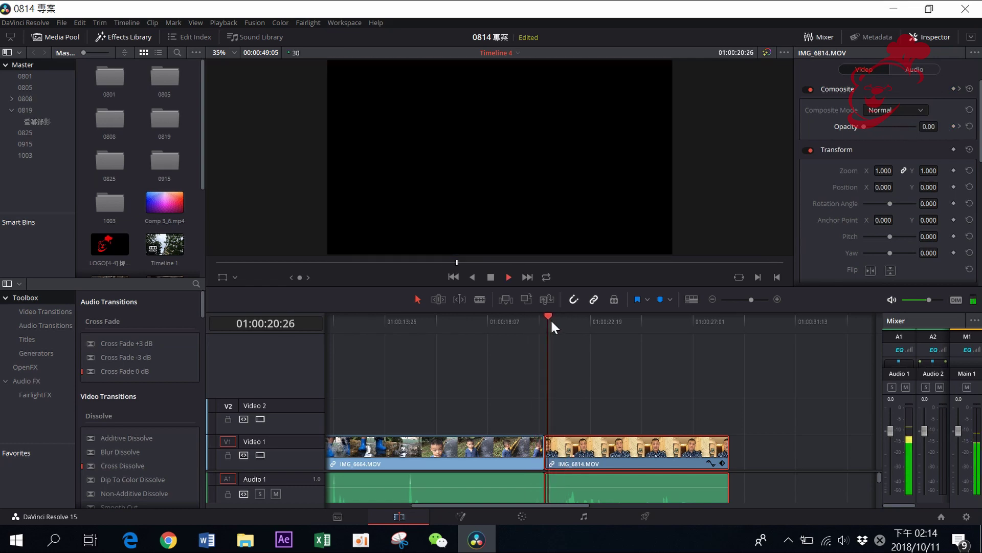
click(552, 321)
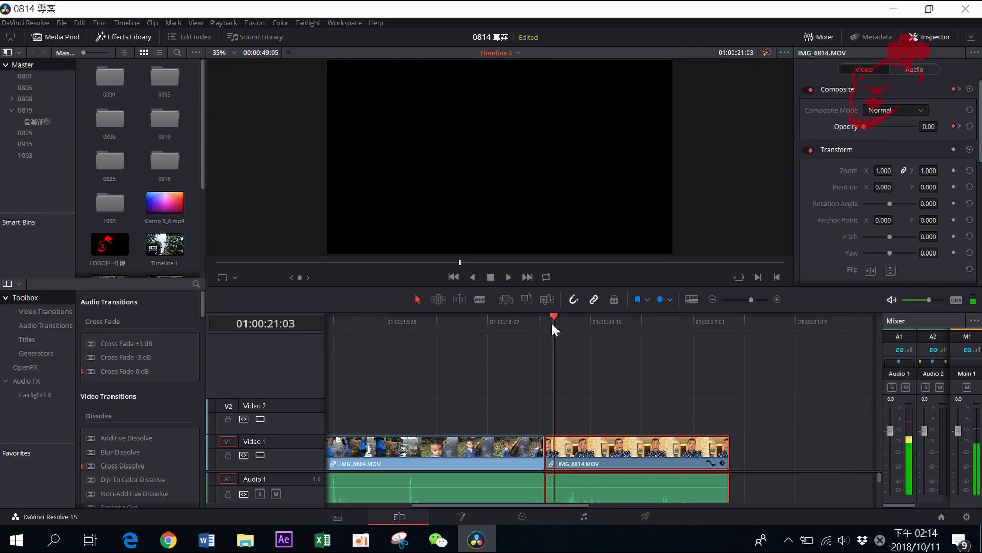
click(546, 322)
key(space)
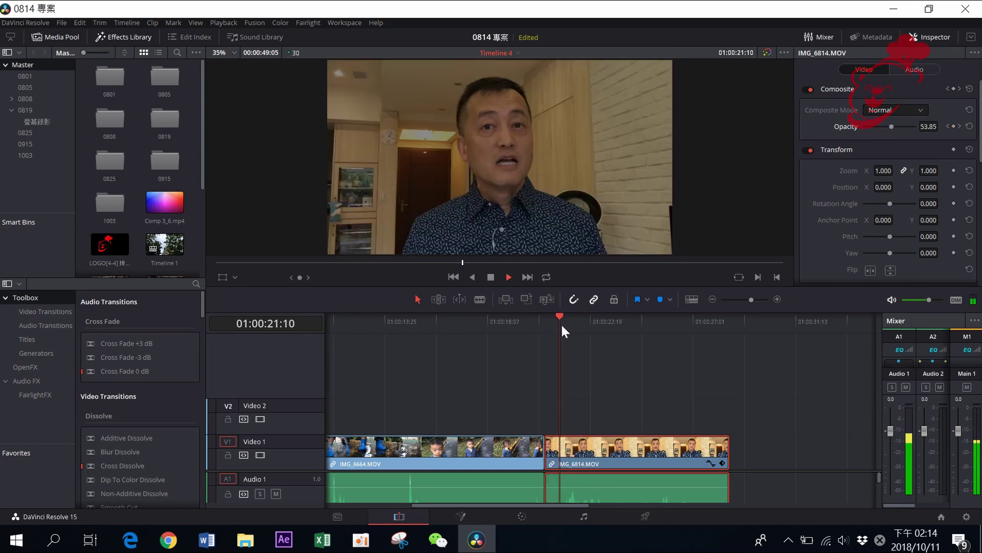
click(580, 317)
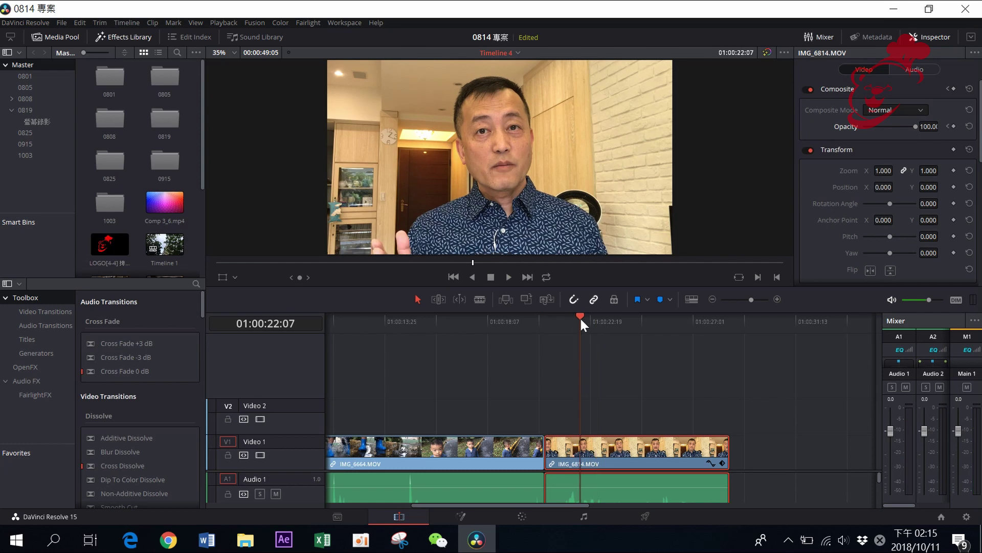
click(566, 318)
click(555, 320)
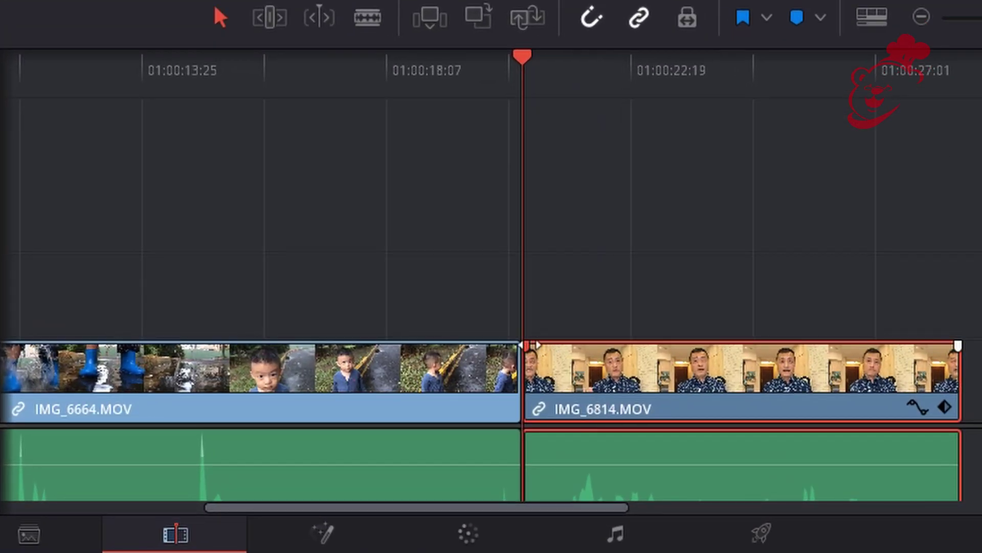
drag(532, 346, 573, 356)
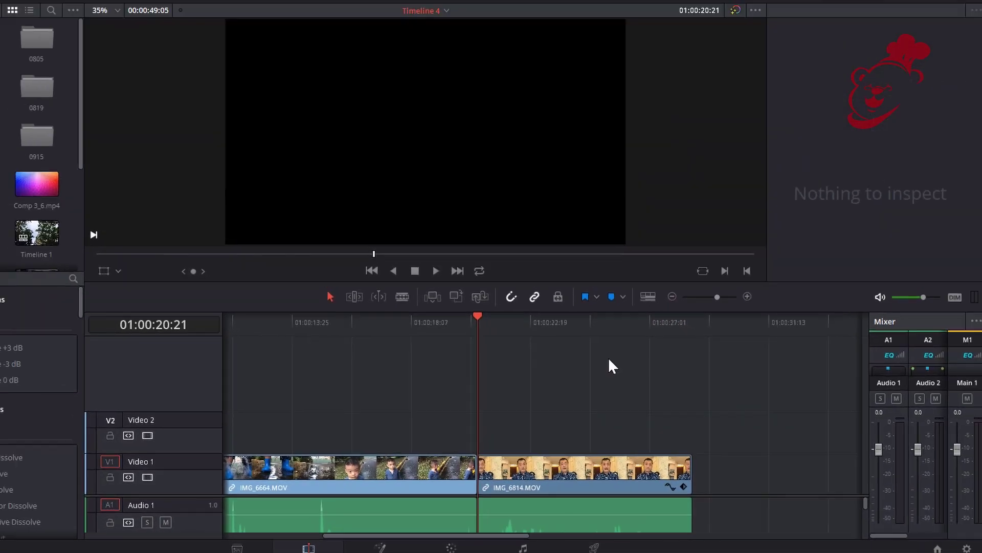
click(556, 472)
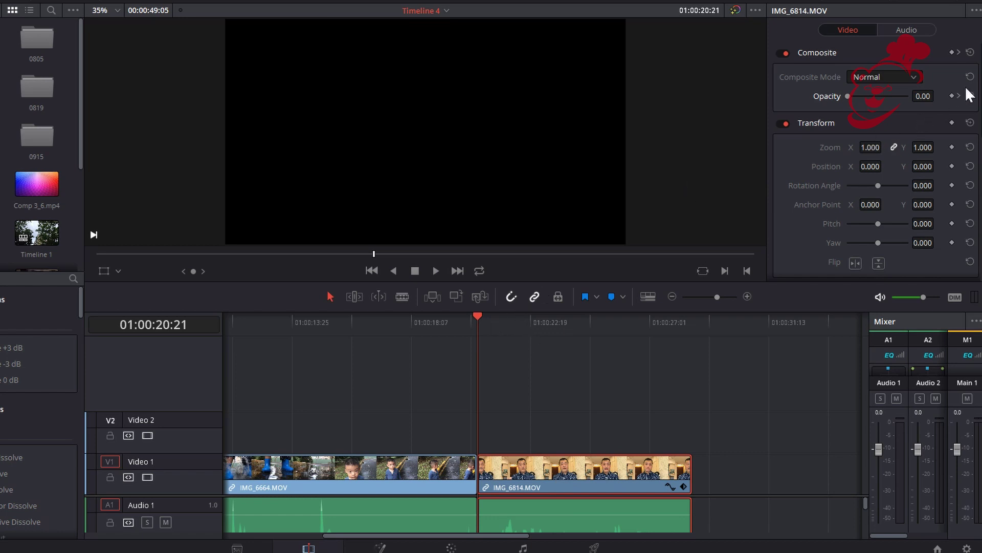
- Reset Composite to remove the fade, keyframe Transform at 01:00:20:21, and play to 01:00:22:17
click(971, 52)
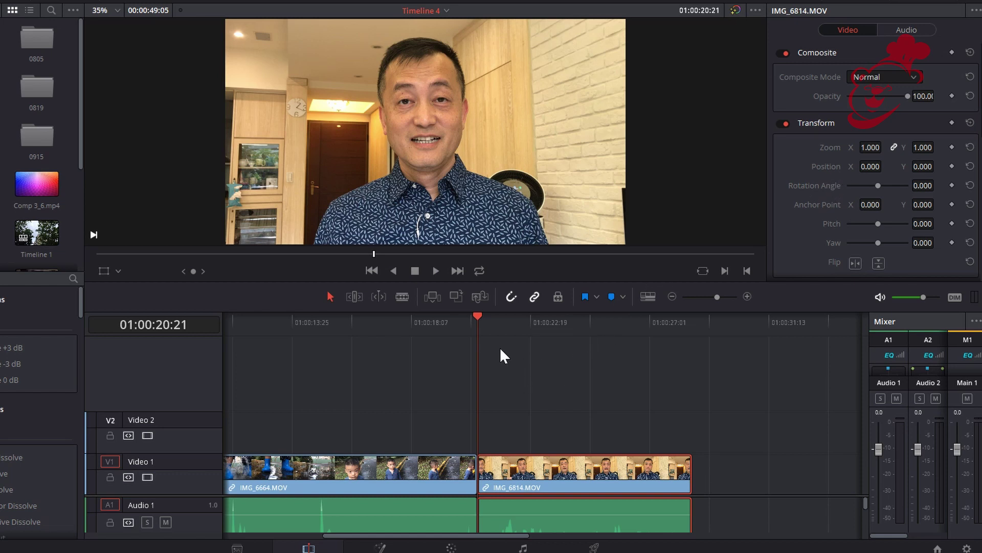
click(952, 123)
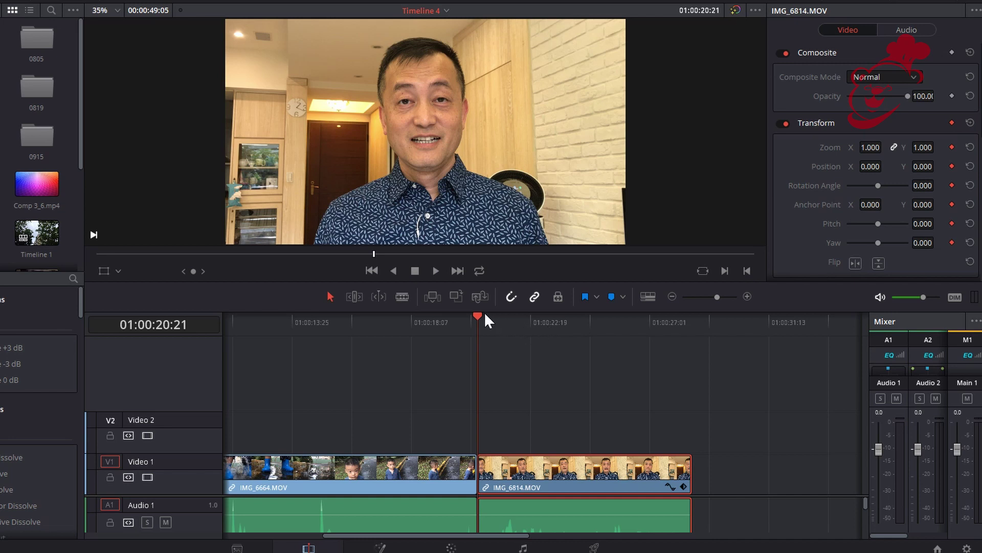
key(space)
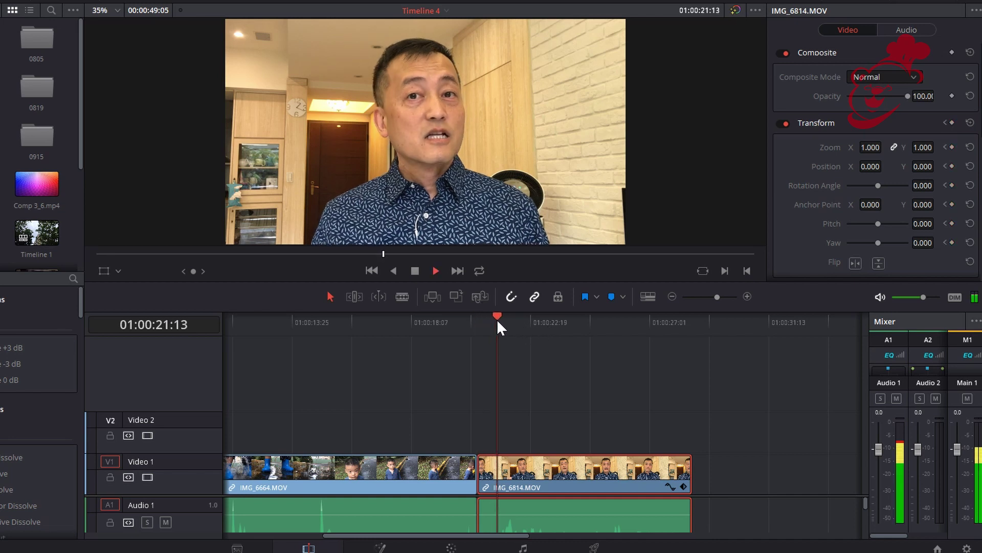
key(space)
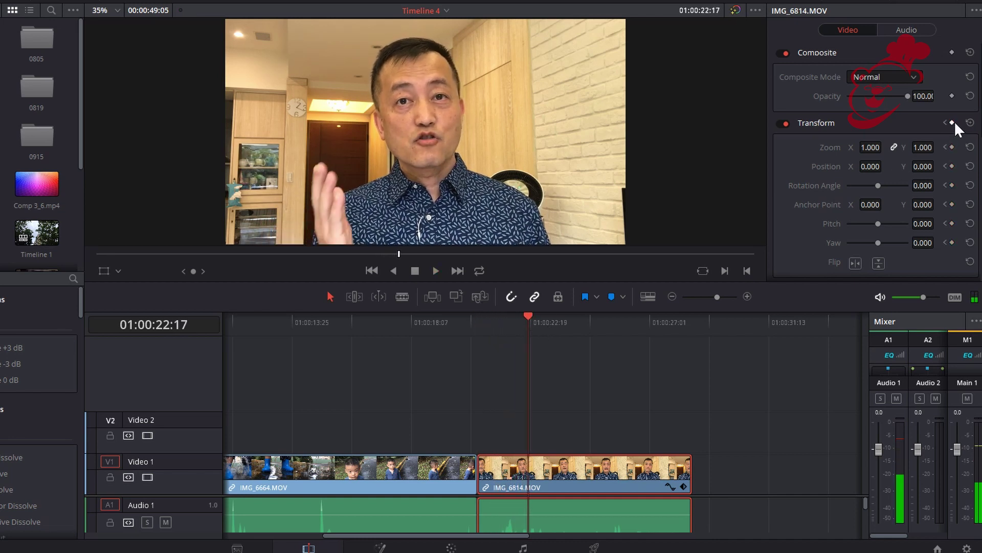
- Add a Transform keyframe at 01:00:22:17, then scroll the Inspector to the Cropping section
click(952, 123)
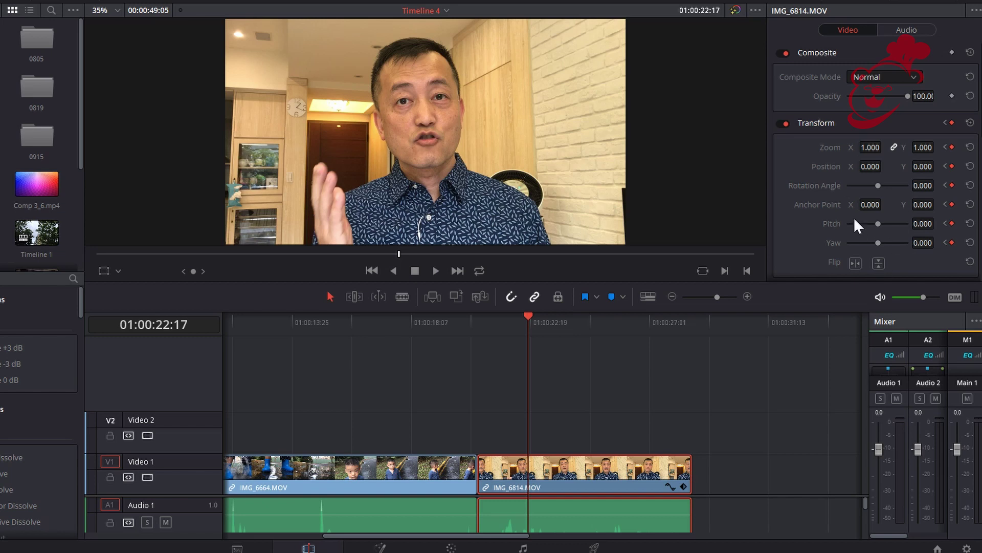
scroll(892, 198, down, 2)
scroll(851, 236, down, 1)
scroll(875, 217, down, 1)
scroll(878, 195, down, 1)
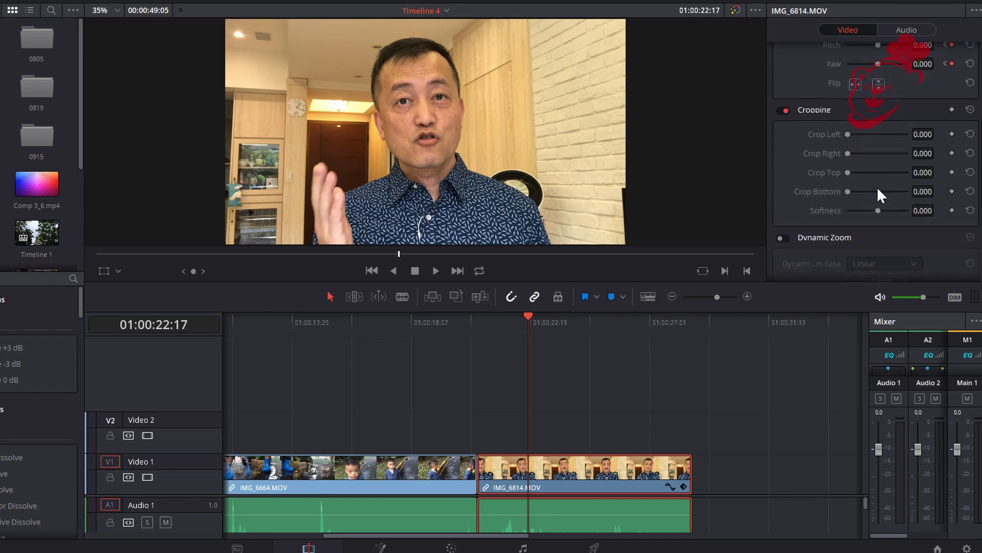
scroll(869, 190, down, 1)
scroll(866, 189, down, 1)
scroll(866, 189, up, 3)
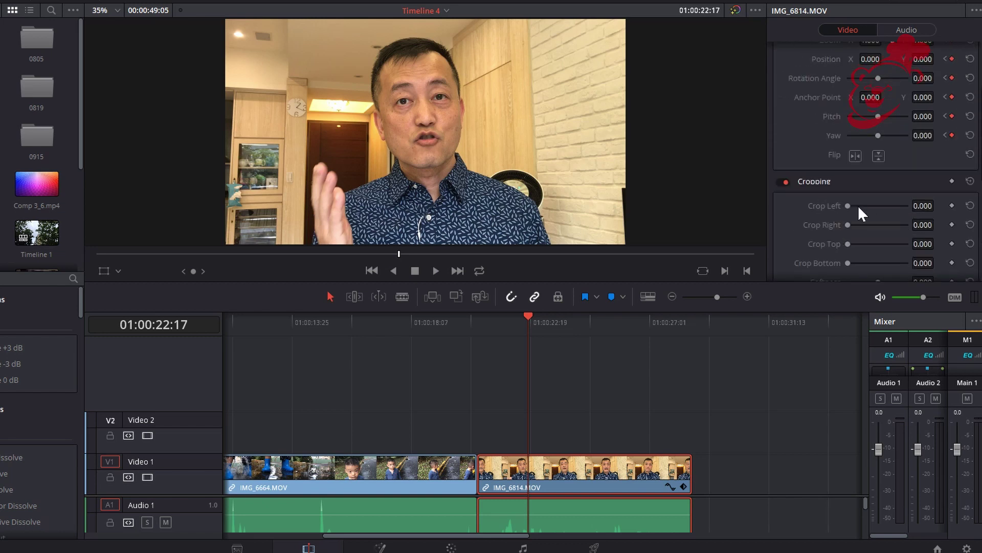
scroll(854, 134, up, 1)
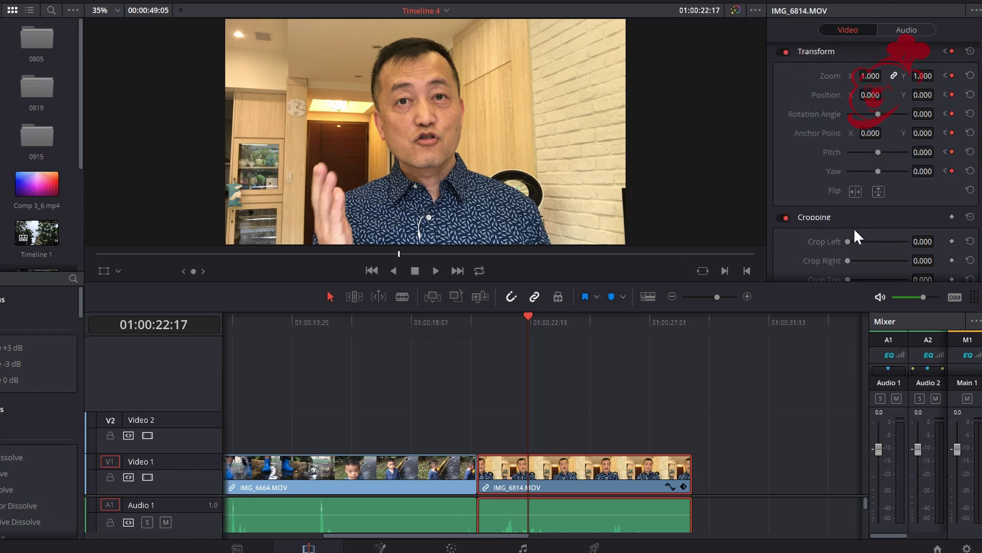
scroll(844, 184, down, 2)
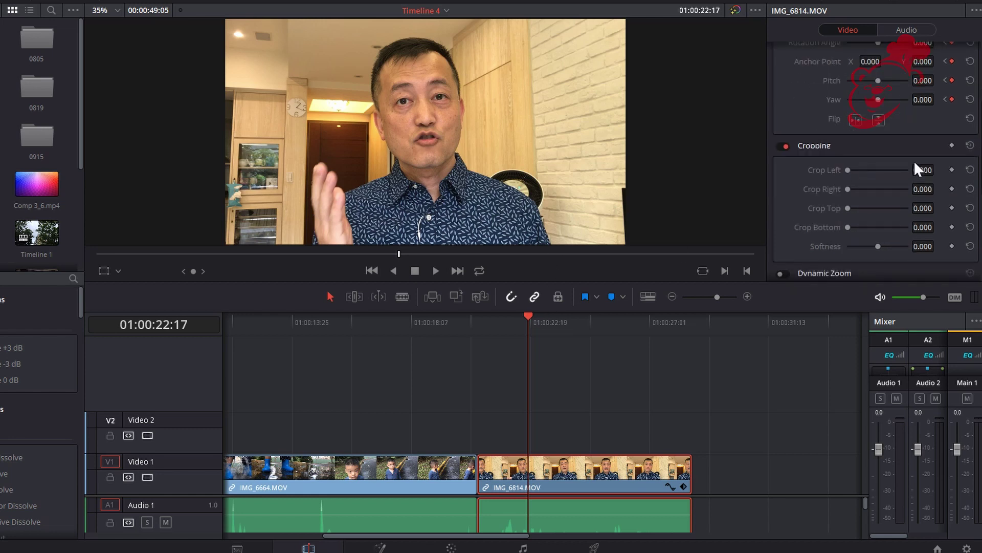
scroll(852, 177, up, 4)
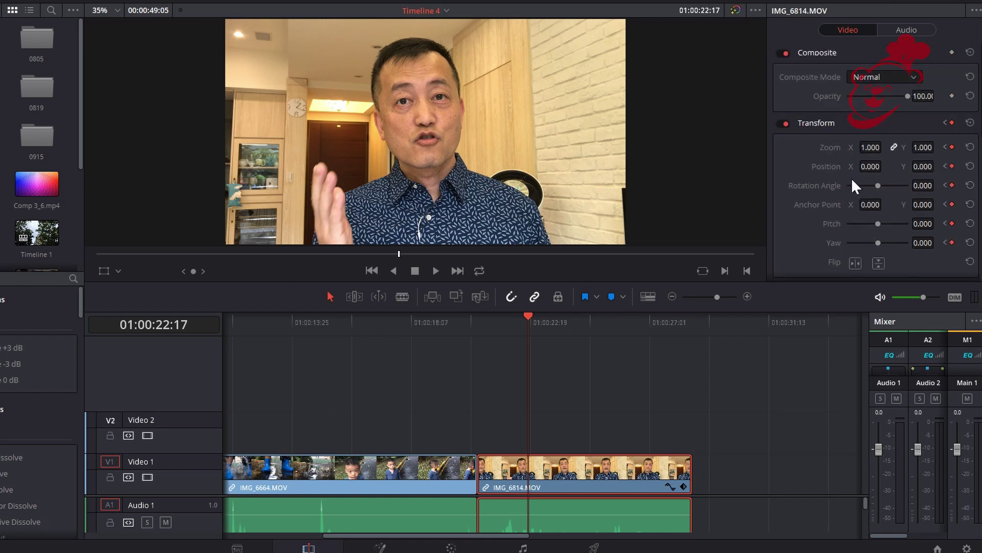
scroll(886, 123, down, 3)
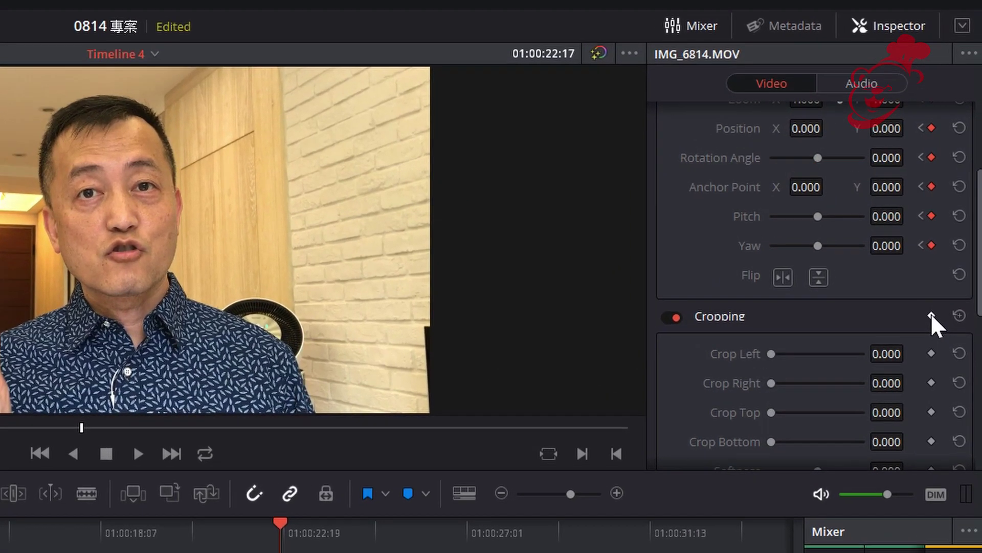
click(952, 181)
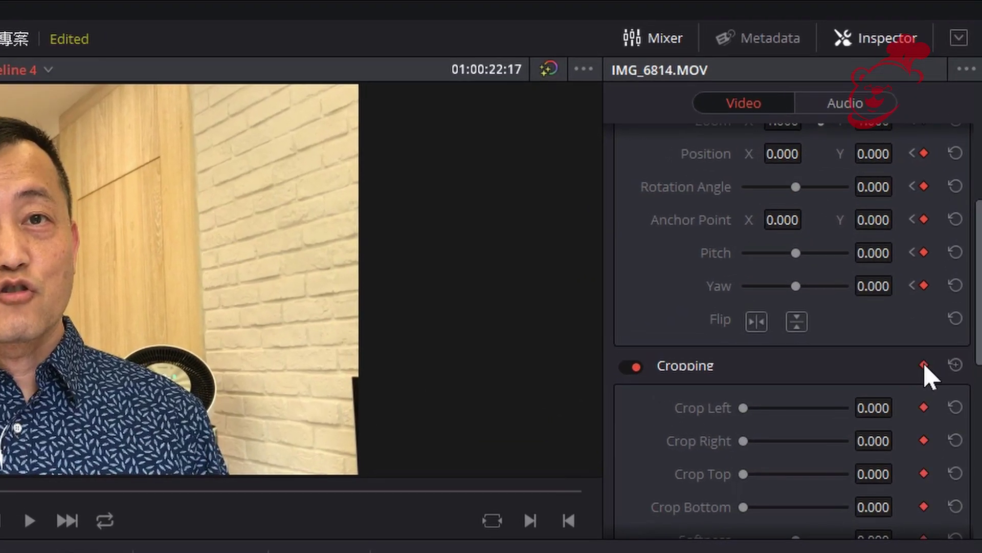
scroll(873, 281, up, 3)
scroll(876, 282, down, 3)
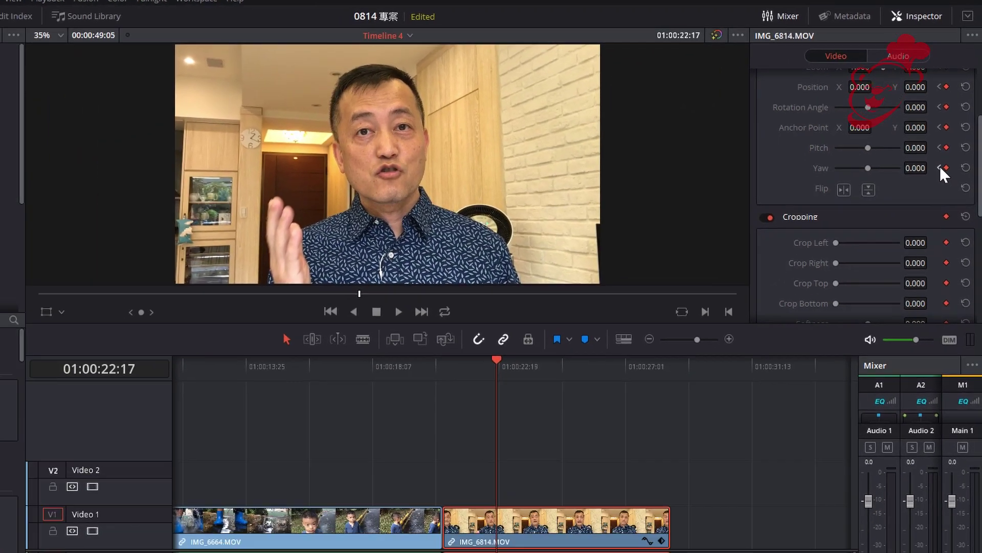
click(940, 167)
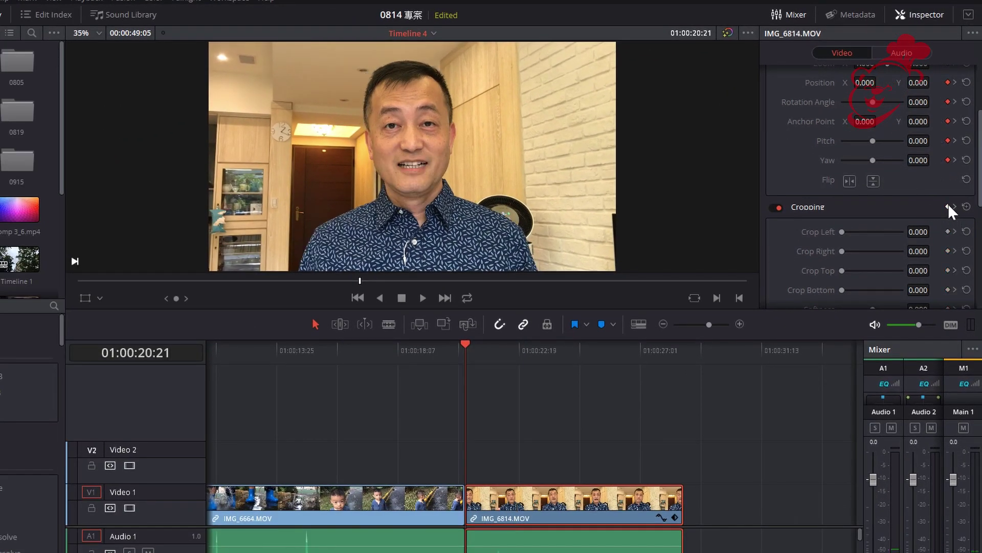
scroll(886, 196, up, 3)
scroll(875, 239, down, 3)
scroll(865, 198, up, 2)
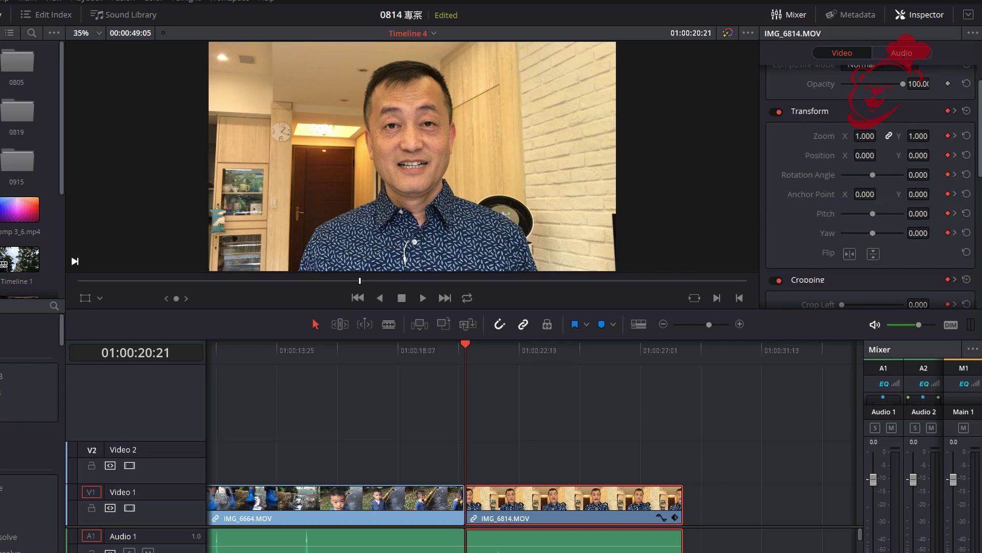
- At clip start shrink the image to 0.510 zoom, shift it left, tilt it, and crop its left side
drag(883, 136, 856, 135)
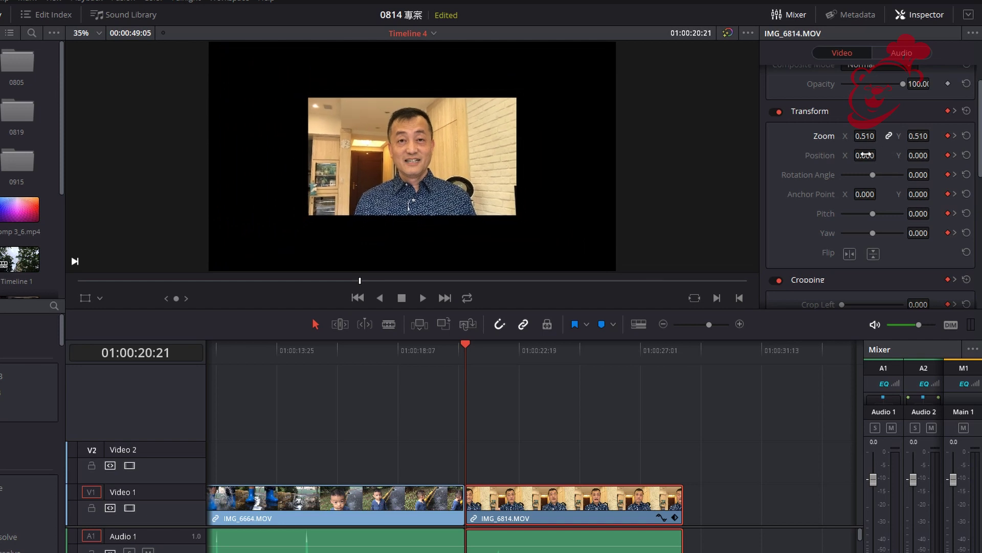
mouse_move(881, 155)
mouse_down()
mouse_move(869, 152)
mouse_move(934, 156)
mouse_move(934, 175)
mouse_up()
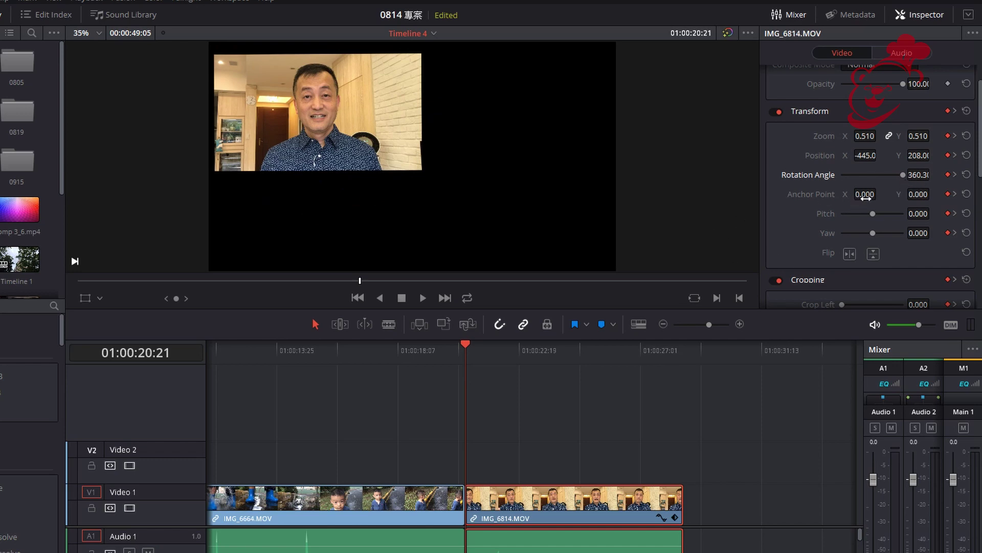
drag(878, 215, 883, 228)
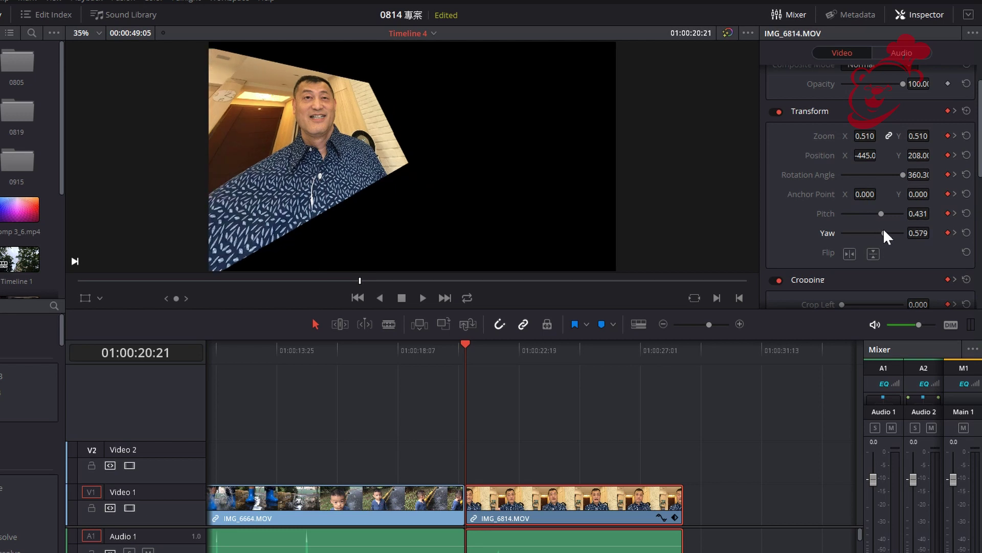
scroll(871, 178, down, 3)
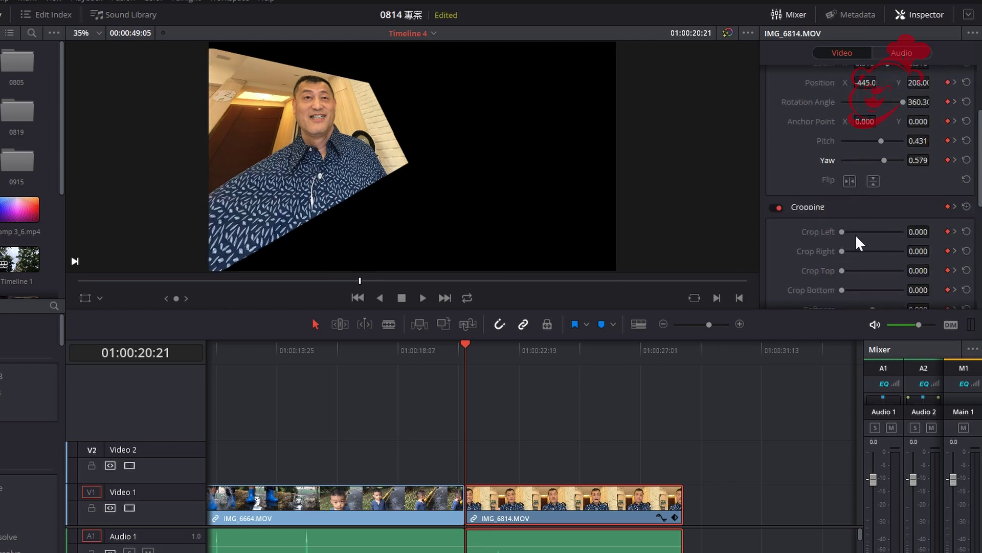
mouse_move(843, 231)
mouse_down()
mouse_move(858, 231)
mouse_move(859, 251)
mouse_up()
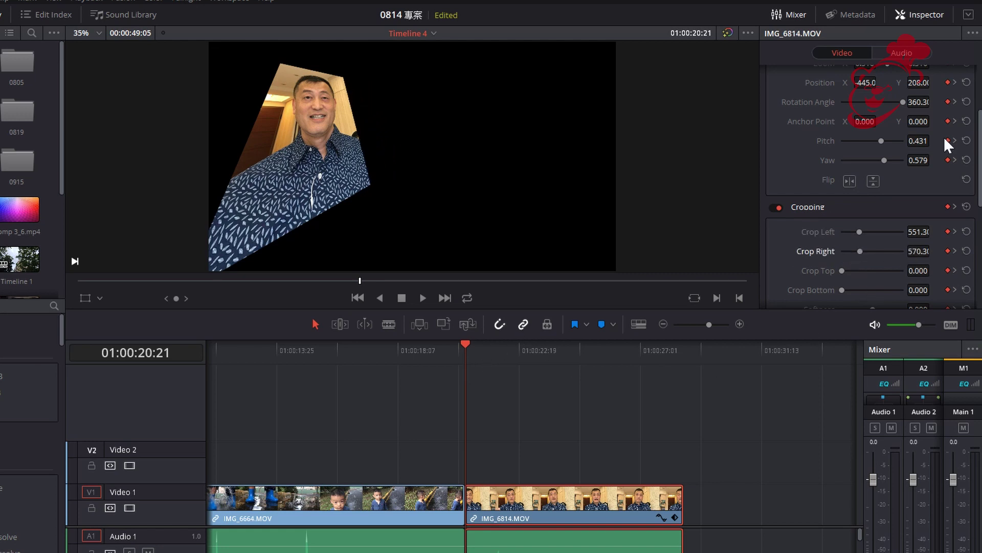
click(956, 82)
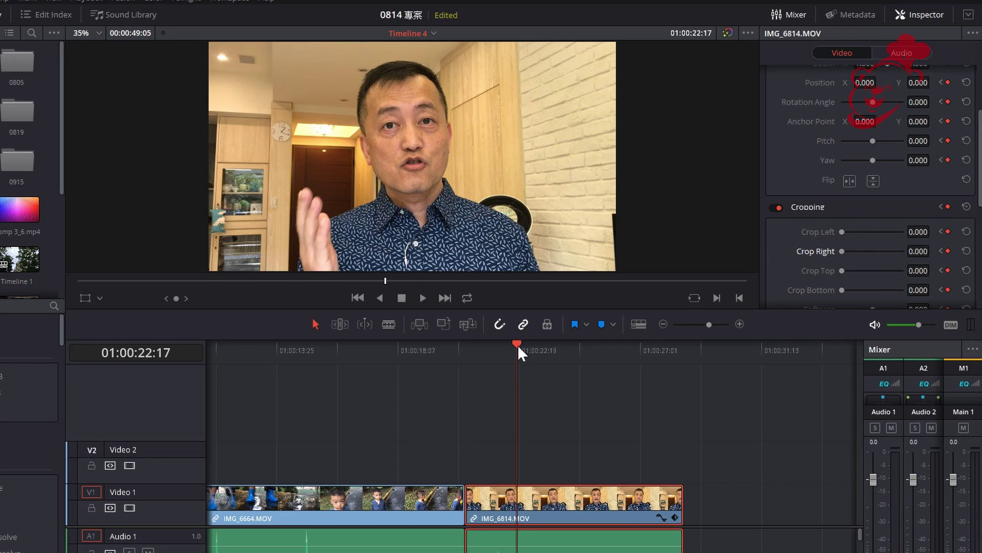
- Play back the animated transform twice from the start of IMG_6814
drag(517, 345, 472, 352)
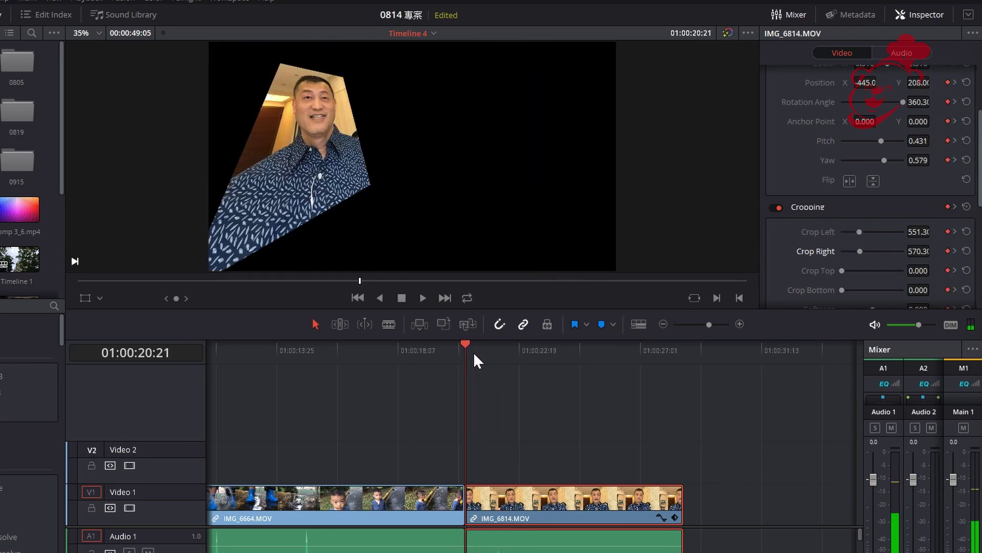
key(space)
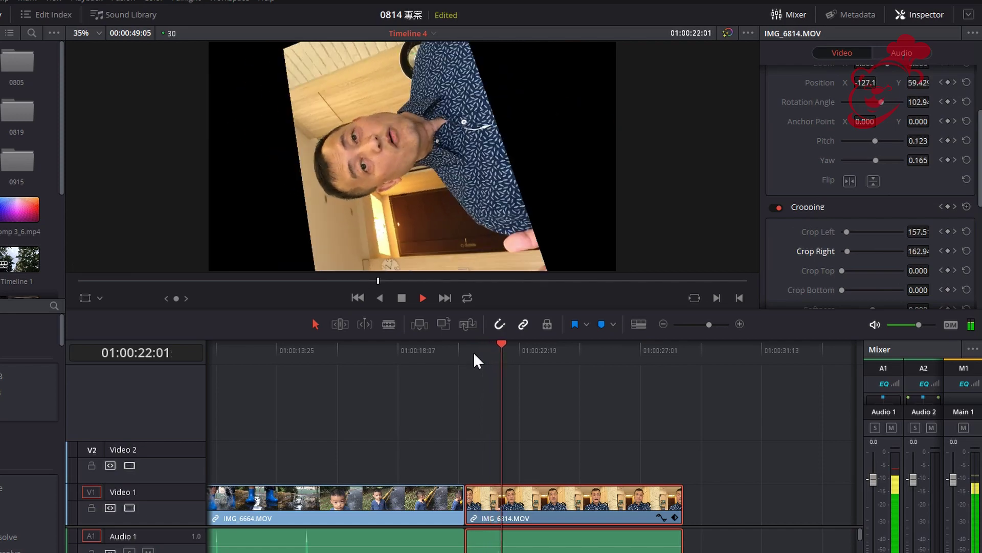
click(532, 344)
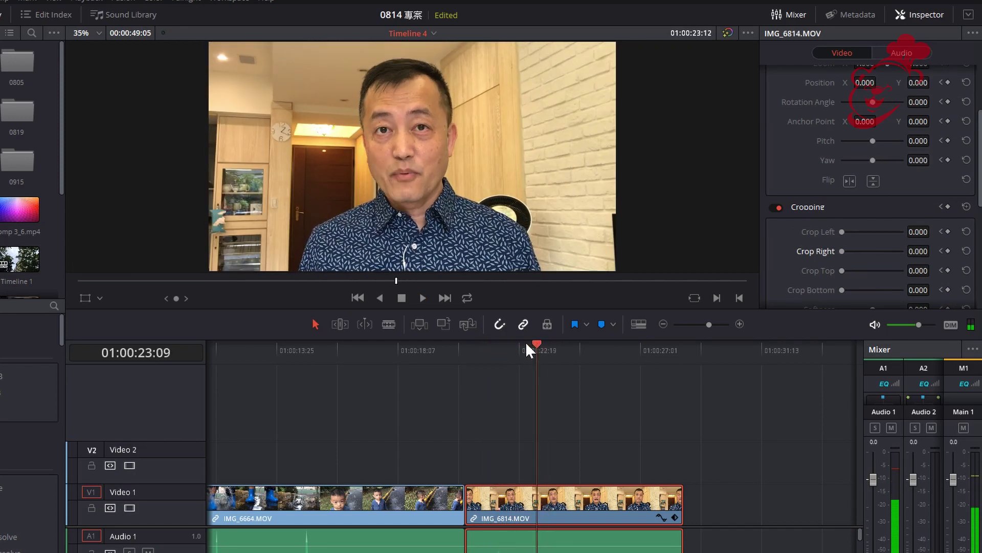
drag(526, 348, 472, 352)
key(space)
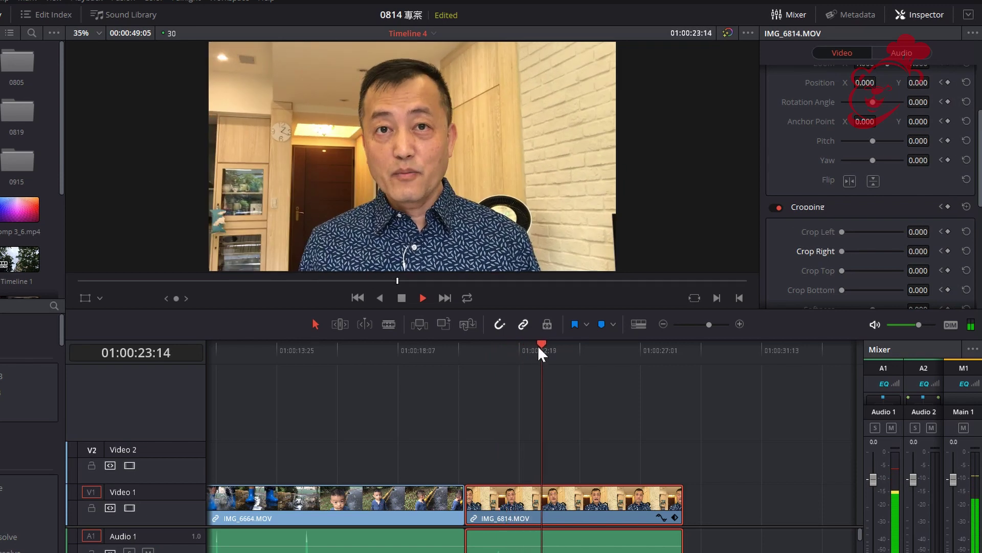
drag(555, 342, 467, 358)
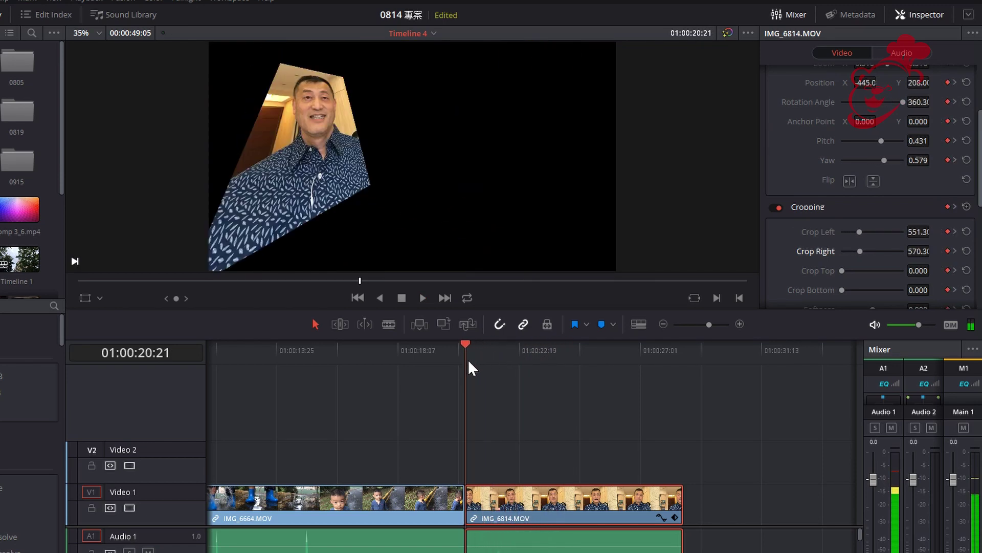
- Reset the Cropping and Transform settings so the clip fills the frame again
click(966, 207)
scroll(966, 154, up, 3)
click(966, 146)
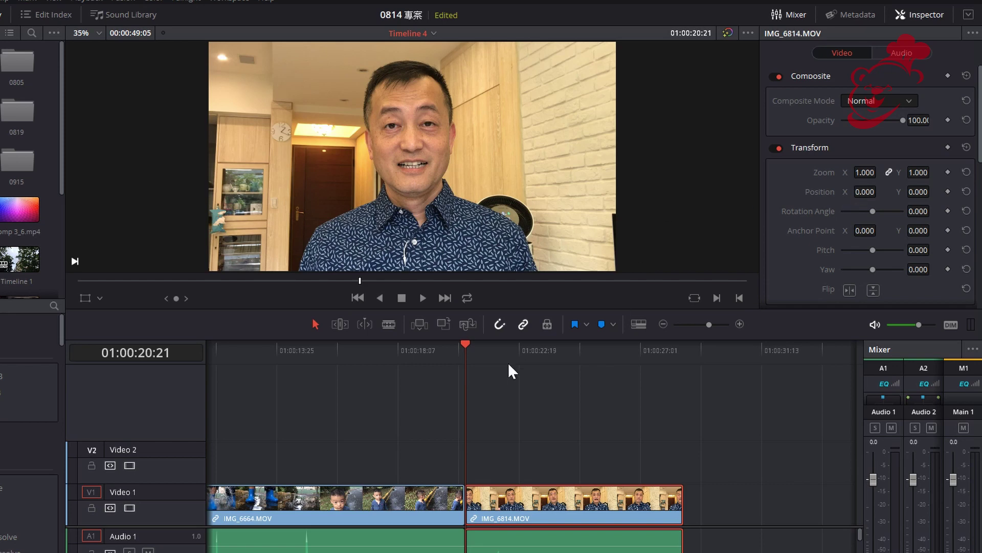
- Keyframe Transform at the clip start, then set Zoom 1.580 and Position 7, -34 at 01:00:23:07
click(949, 147)
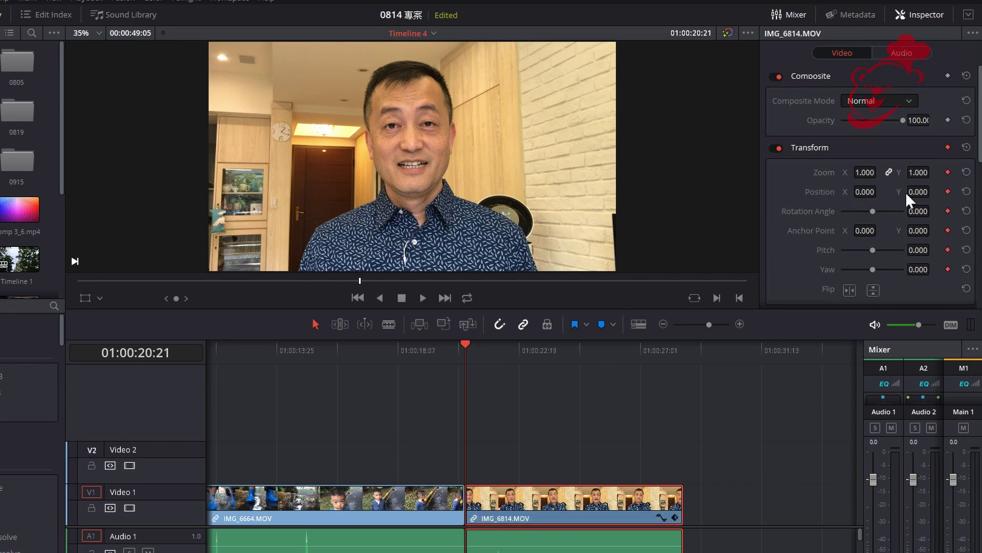
drag(465, 342, 535, 358)
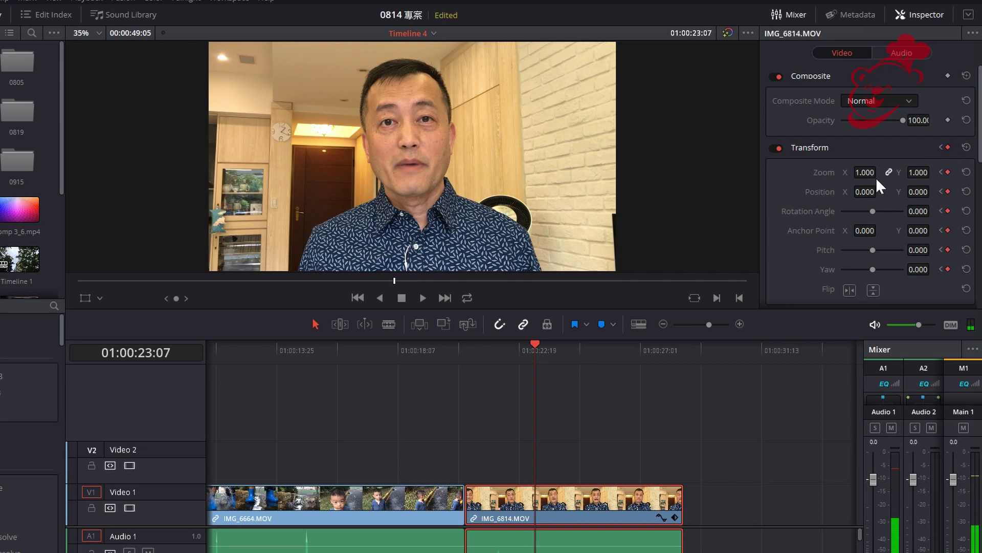
drag(870, 173, 913, 173)
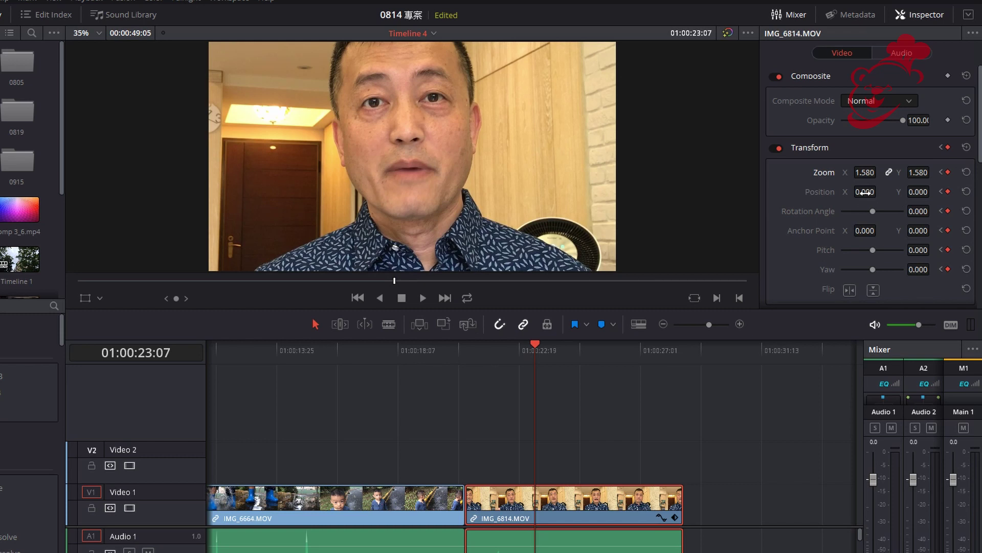
drag(865, 192, 933, 191)
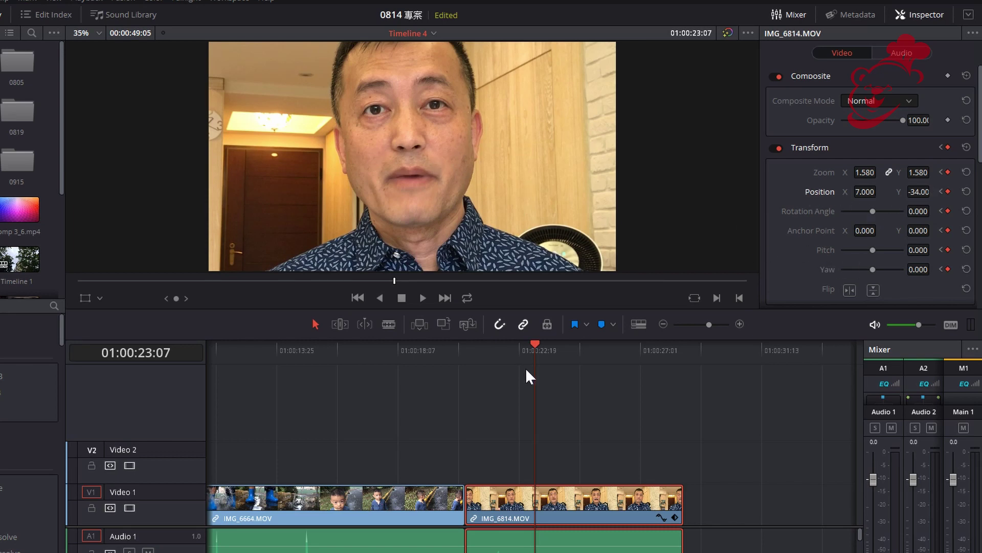
drag(530, 350, 469, 358)
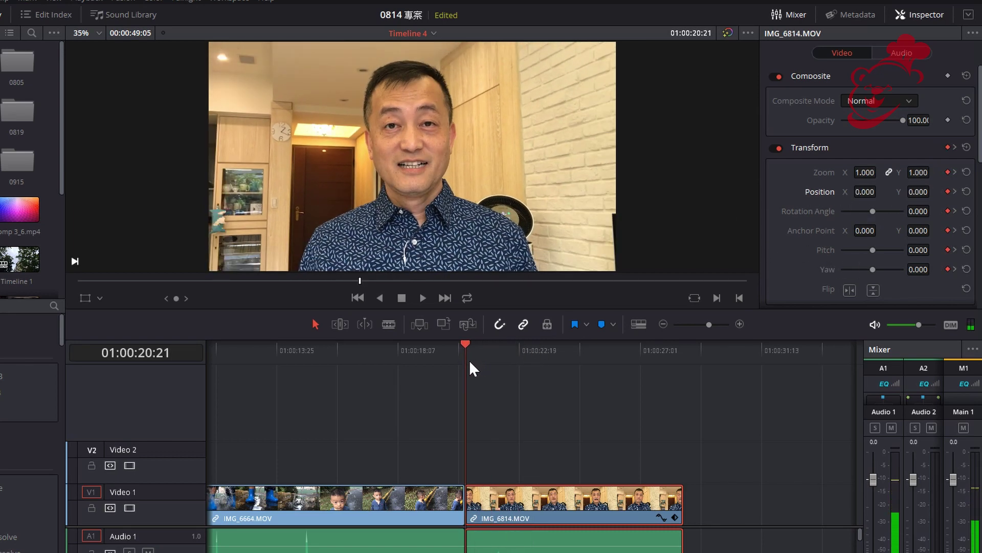
- Preview and scrub the push-in, then reveal IMG_6814's Transform keyframe track in the timeline
key(space)
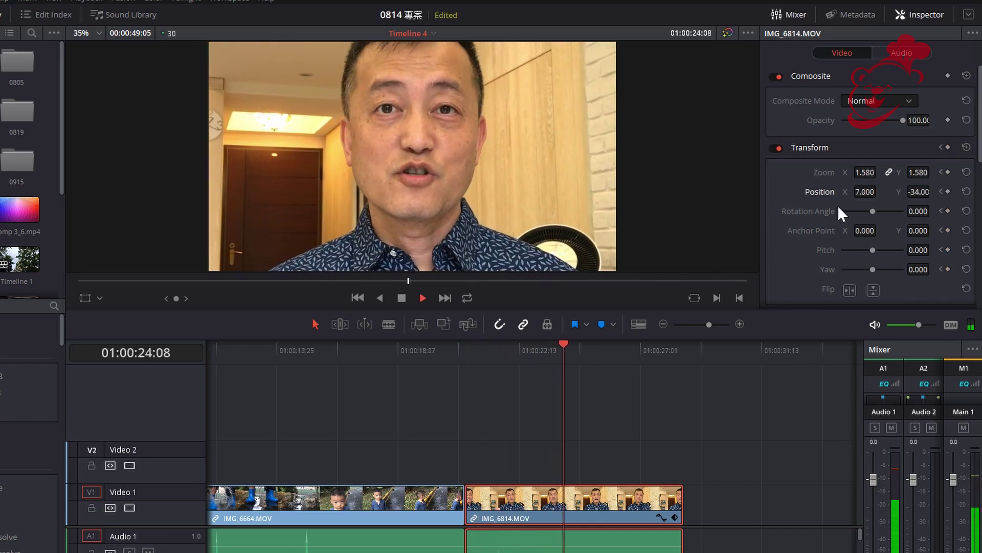
key(space)
mouse_move(579, 352)
mouse_down()
mouse_move(492, 366)
mouse_move(497, 383)
mouse_move(474, 382)
mouse_up()
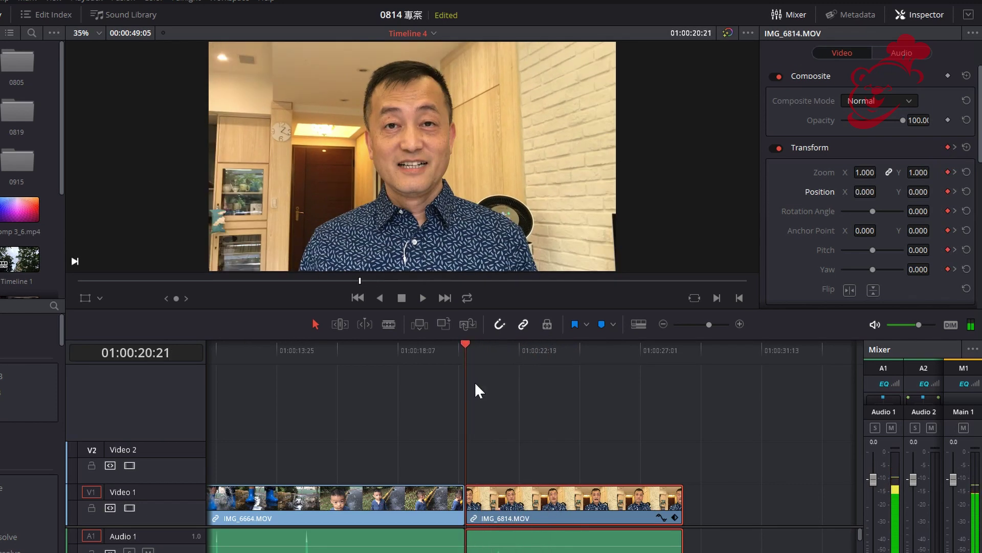
click(674, 517)
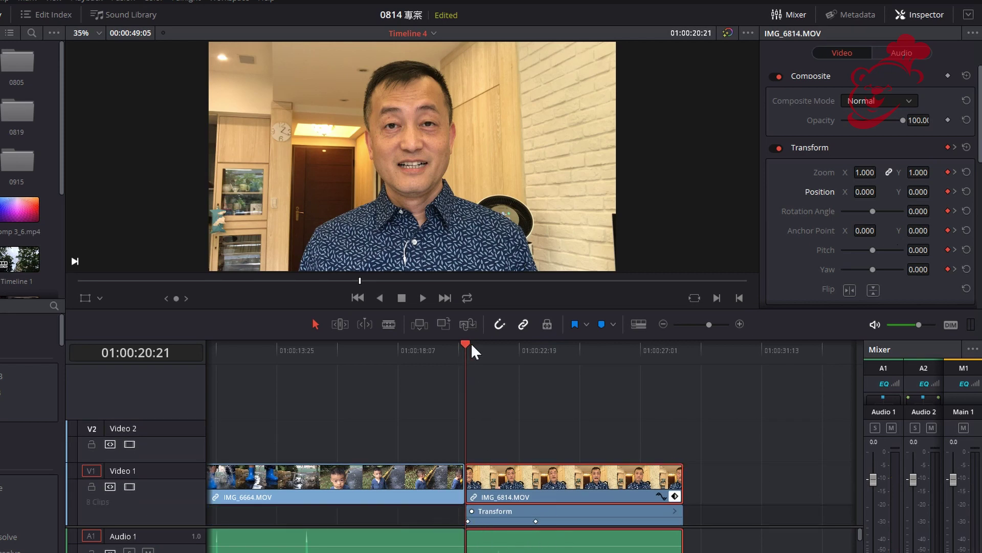
- Add a Transform keyframe partway through the push-in and reposition the last keyframe on the track
drag(473, 347, 466, 360)
key(space)
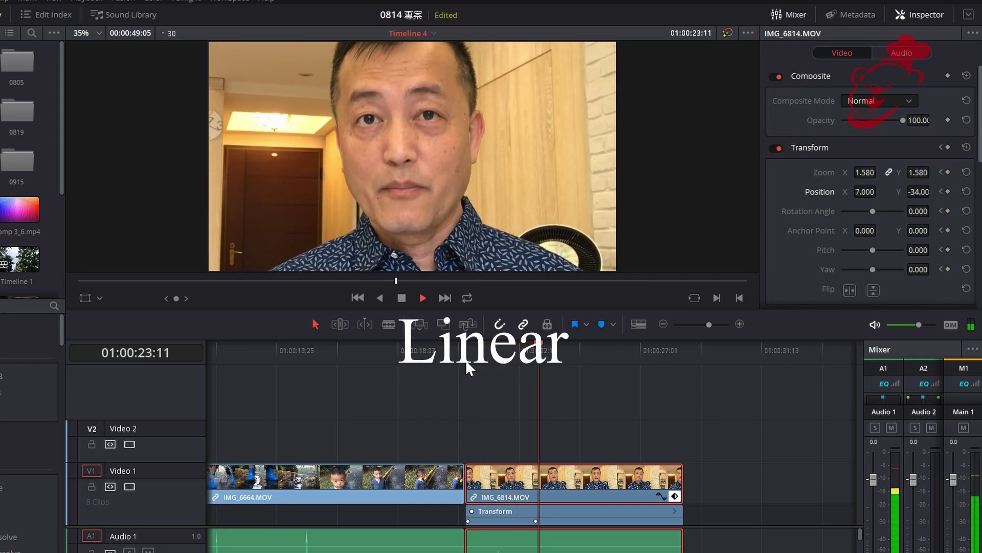
mouse_move(527, 353)
mouse_down()
mouse_move(466, 354)
mouse_move(501, 354)
mouse_up()
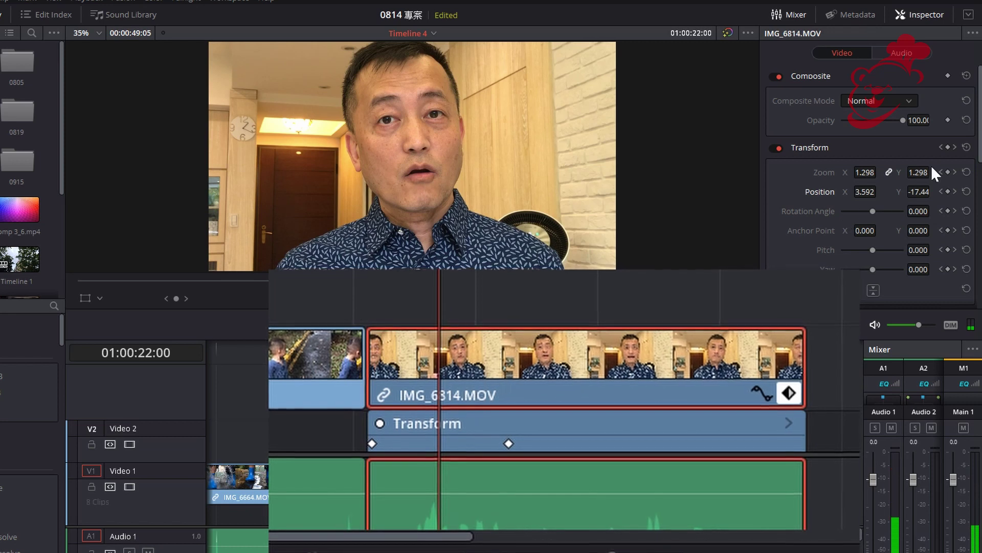
click(948, 147)
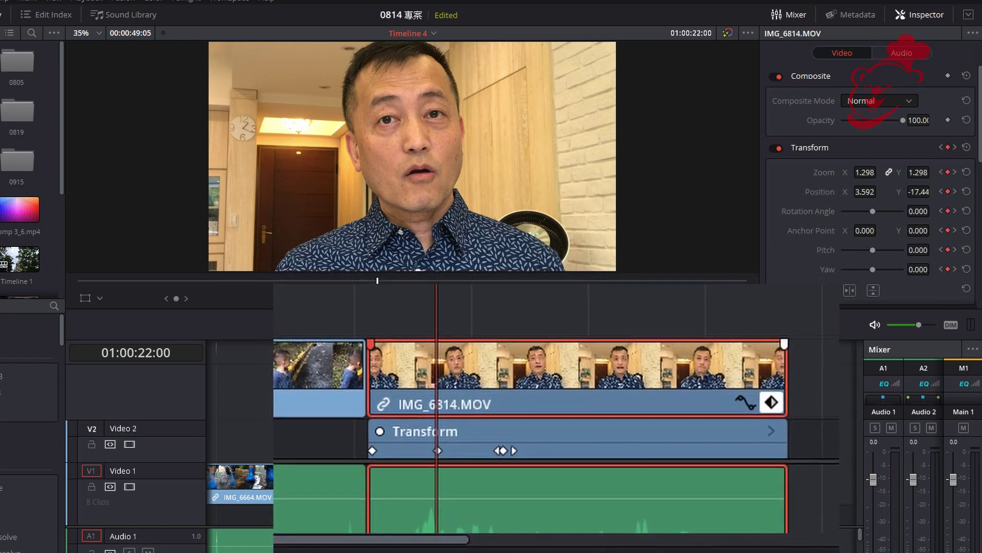
drag(502, 451, 457, 454)
- Play the revised push-in from the start and step back to the middle keyframe
key(Up)
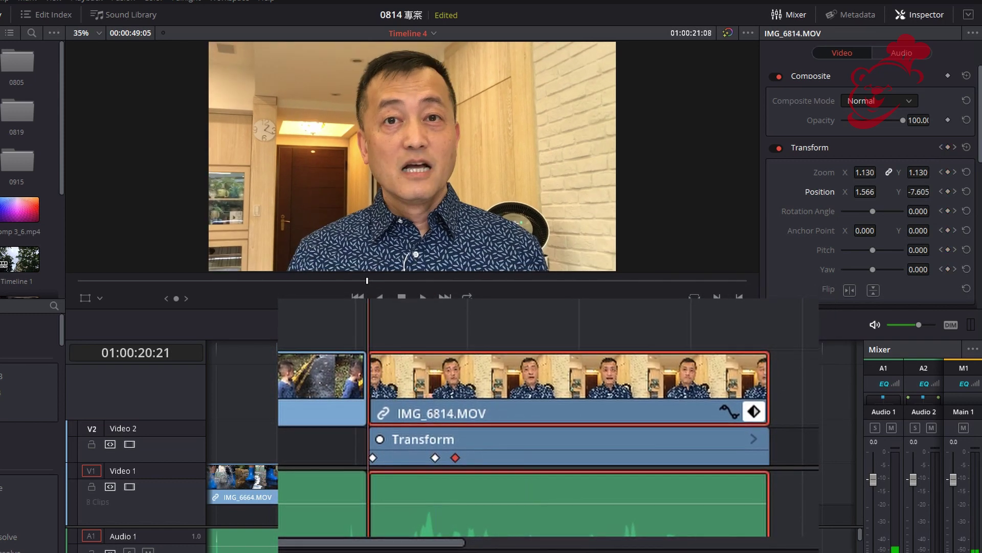
key(space)
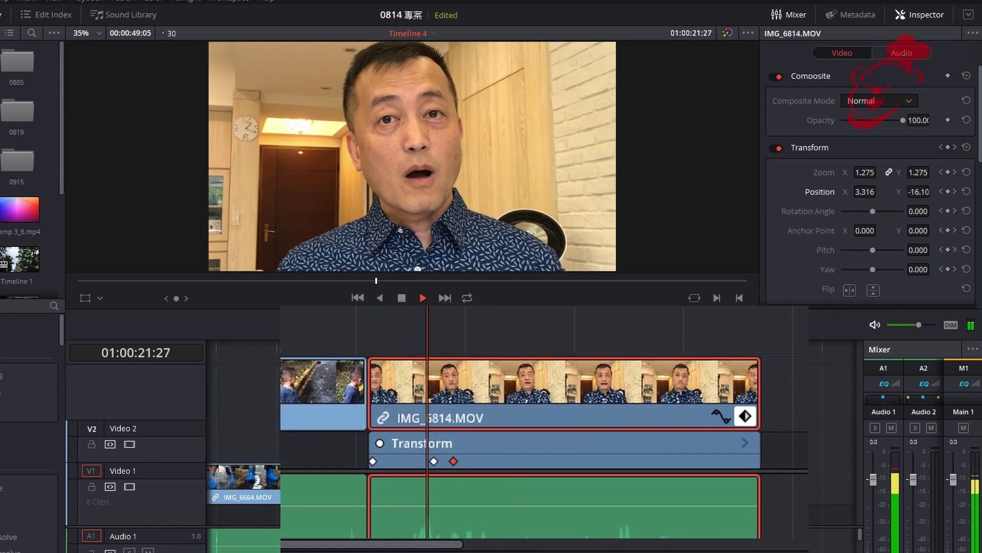
key(space)
key(bracketleft)
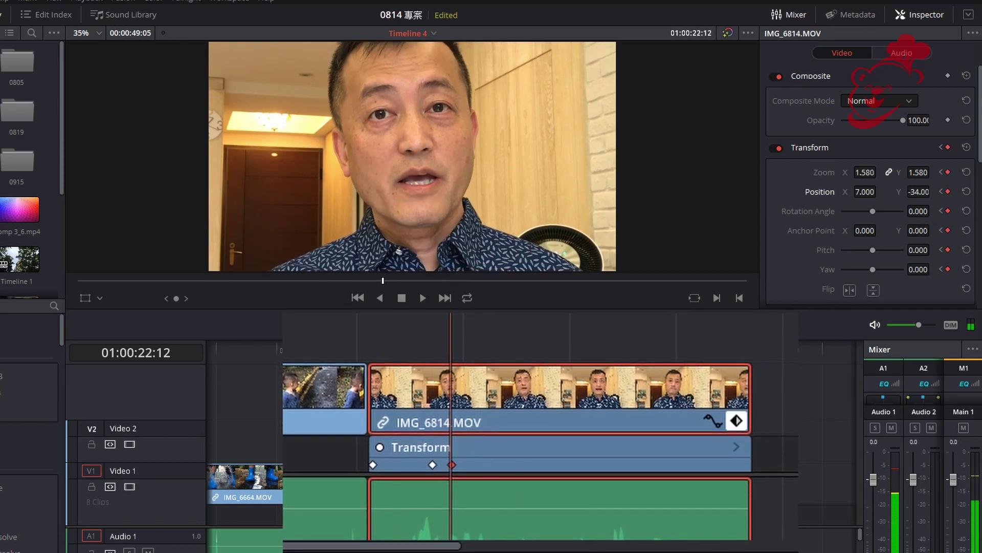
key(bracketleft)
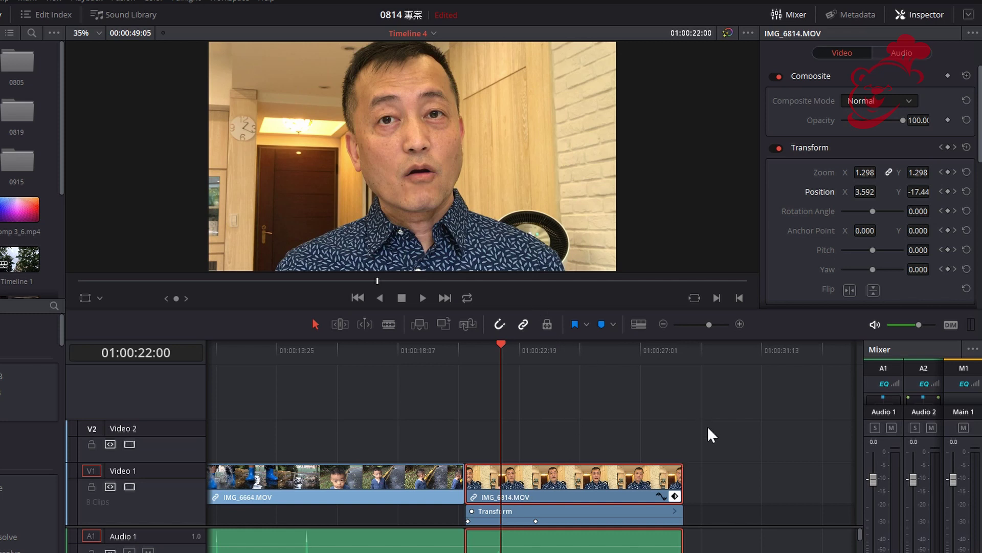
- Open IMG_6814's curve editor and display the Transform Zoom X curve
click(659, 496)
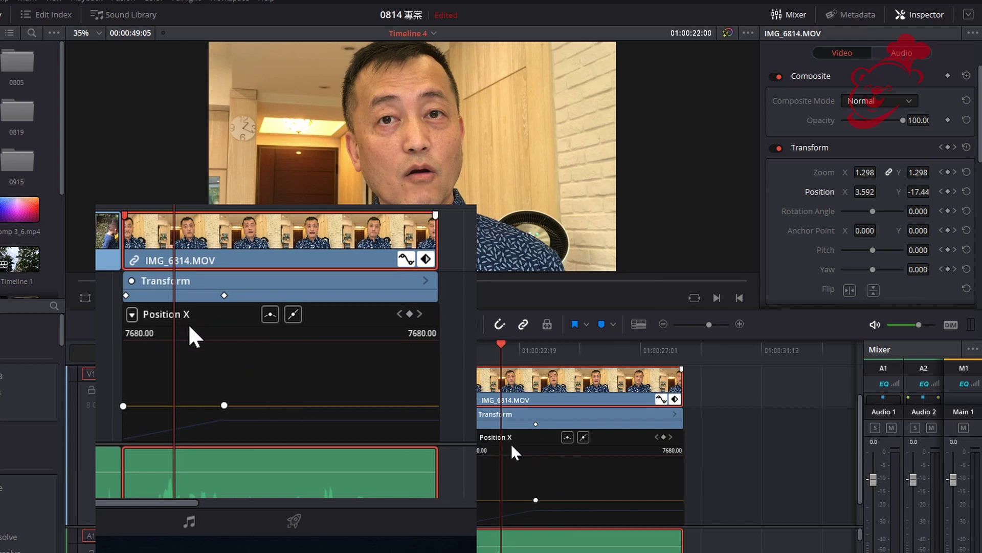
click(676, 413)
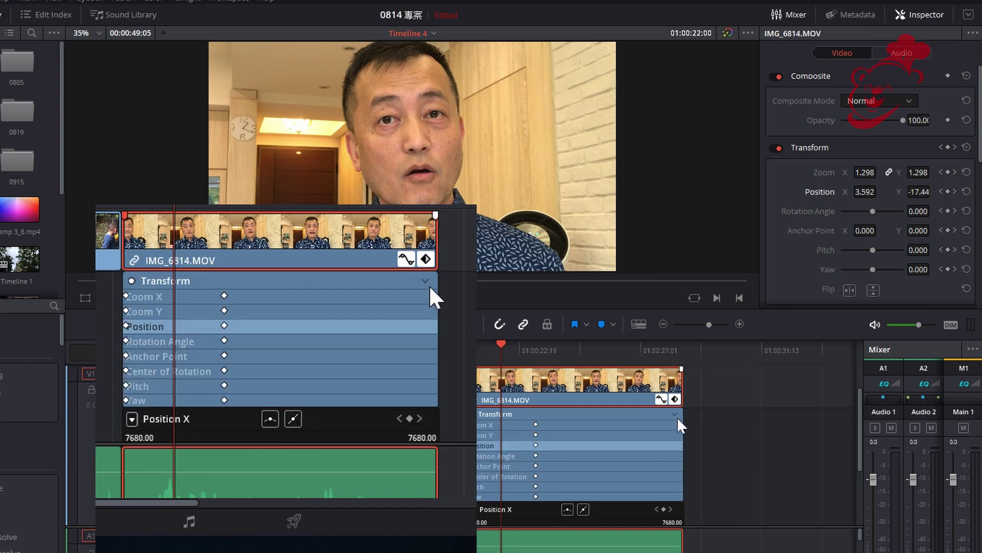
click(488, 424)
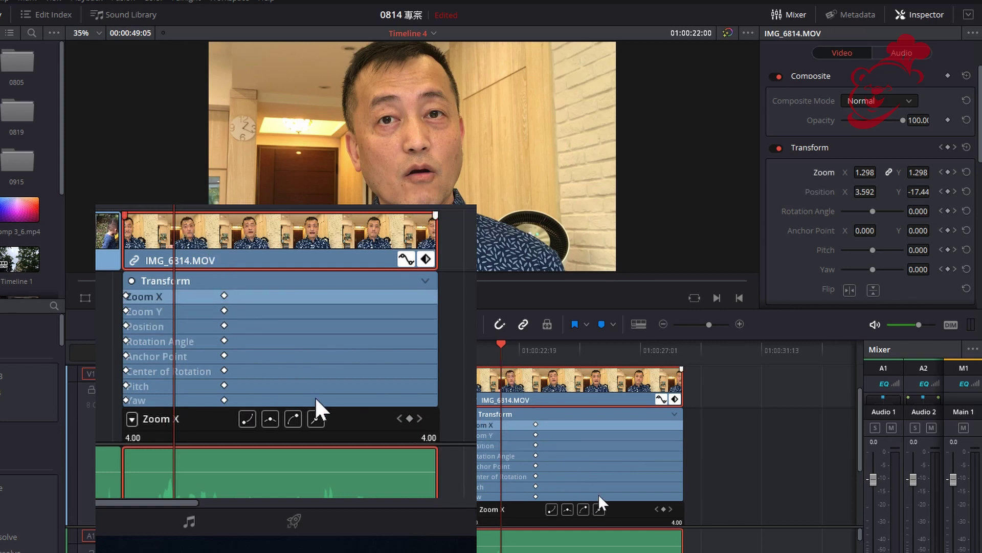
click(674, 413)
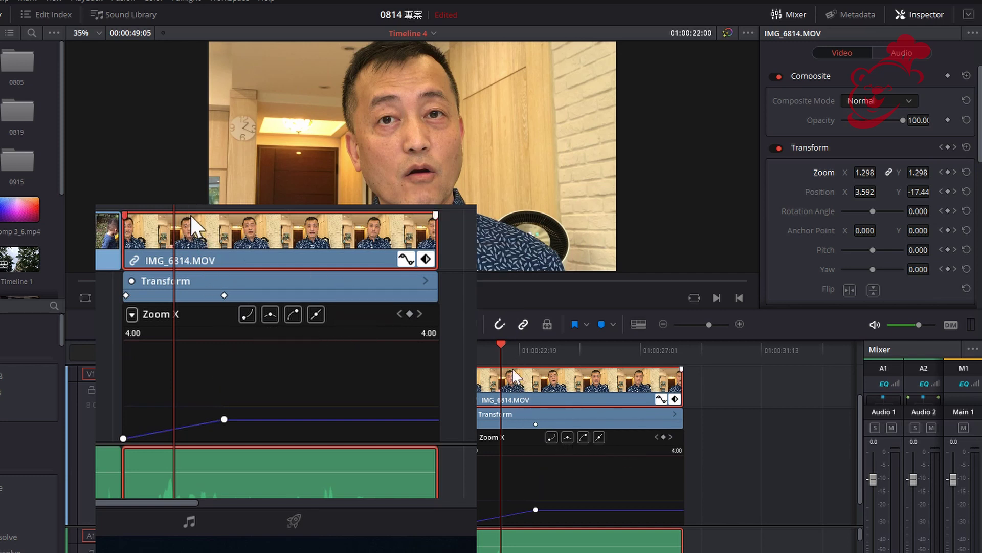
- Scrub the playhead through the zoom animation to watch the Zoom X curve
click(517, 348)
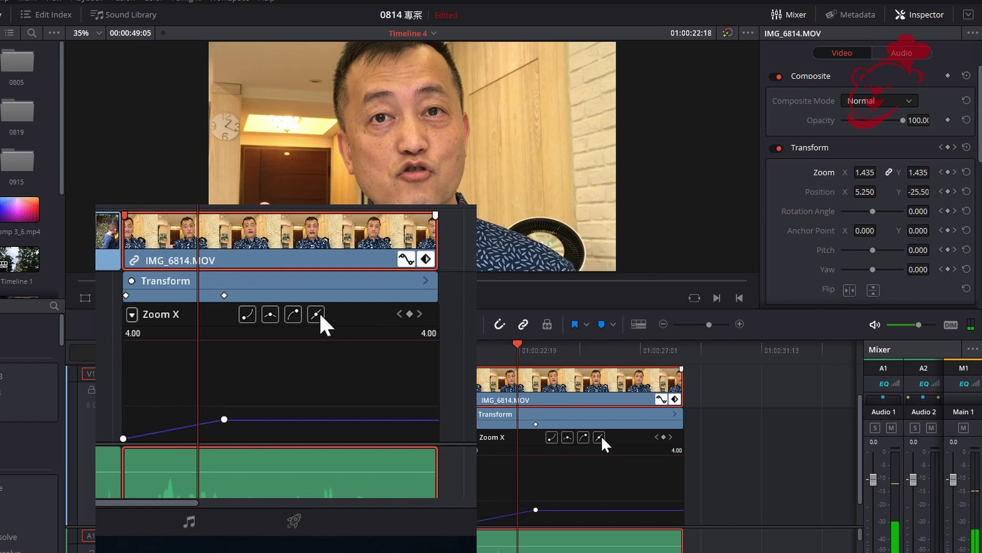
drag(517, 348, 483, 350)
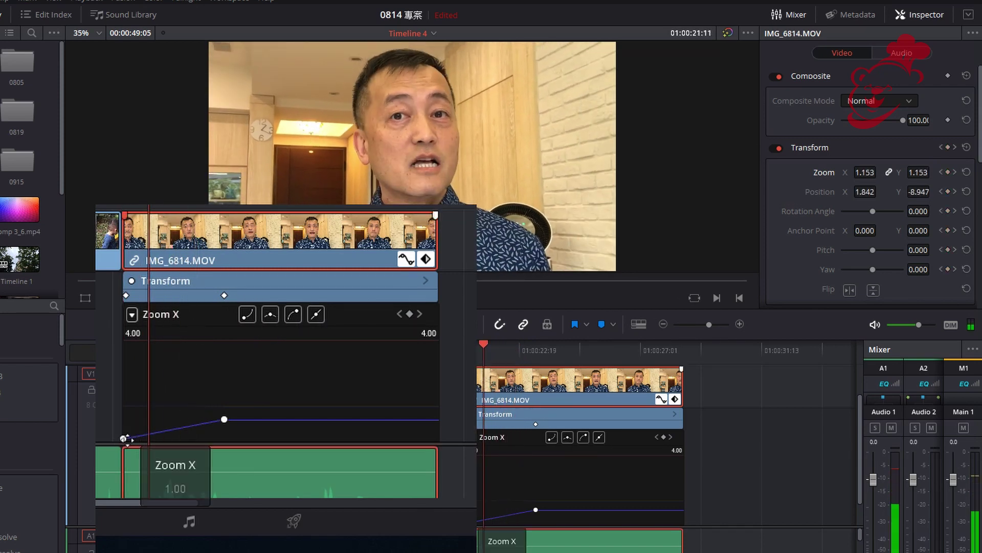
mouse_move(527, 509)
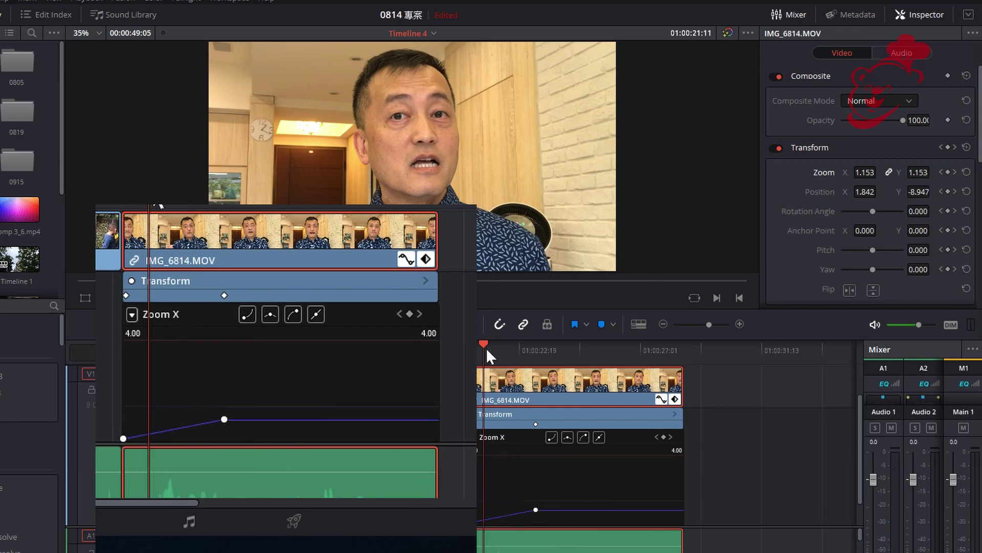
mouse_move(483, 347)
mouse_down()
mouse_move(515, 353)
mouse_move(535, 376)
mouse_up()
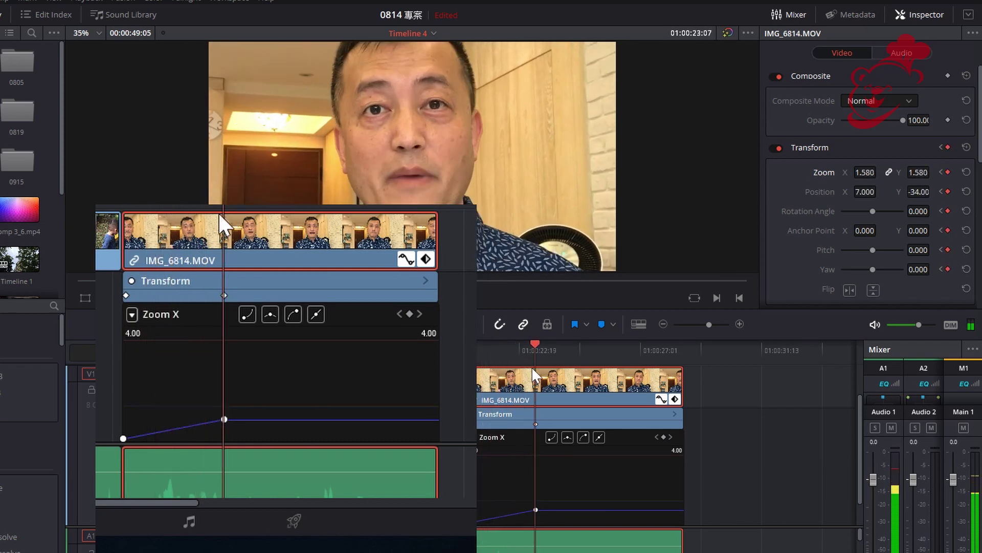
- At the second Zoom X keyframe, drag its bezier handle up so the curve eases in
click(536, 510)
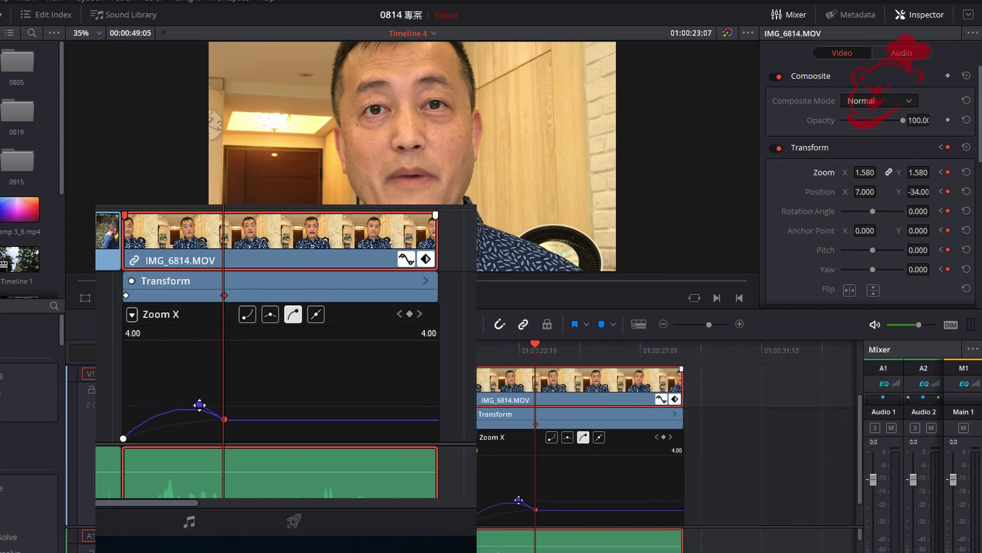
drag(518, 500, 521, 488)
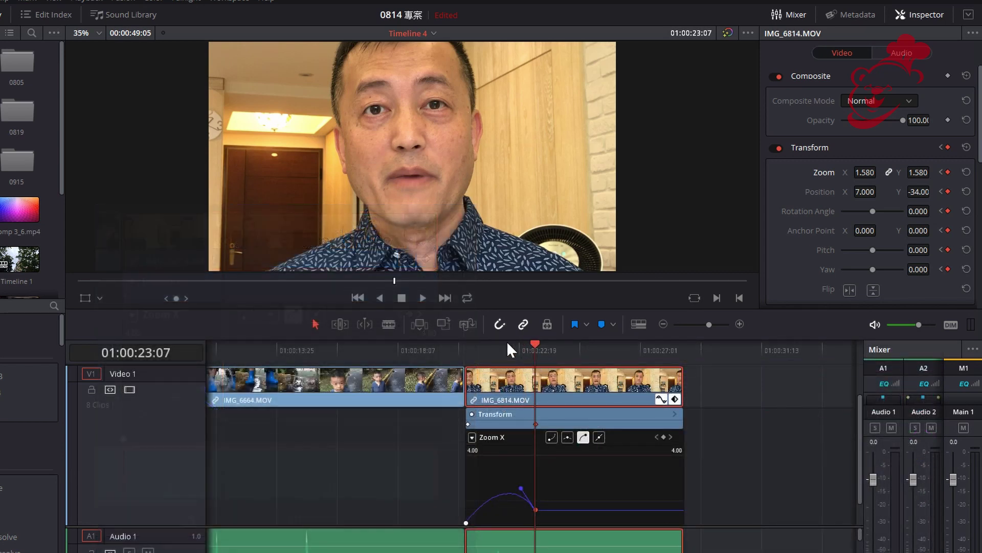
drag(535, 343, 469, 357)
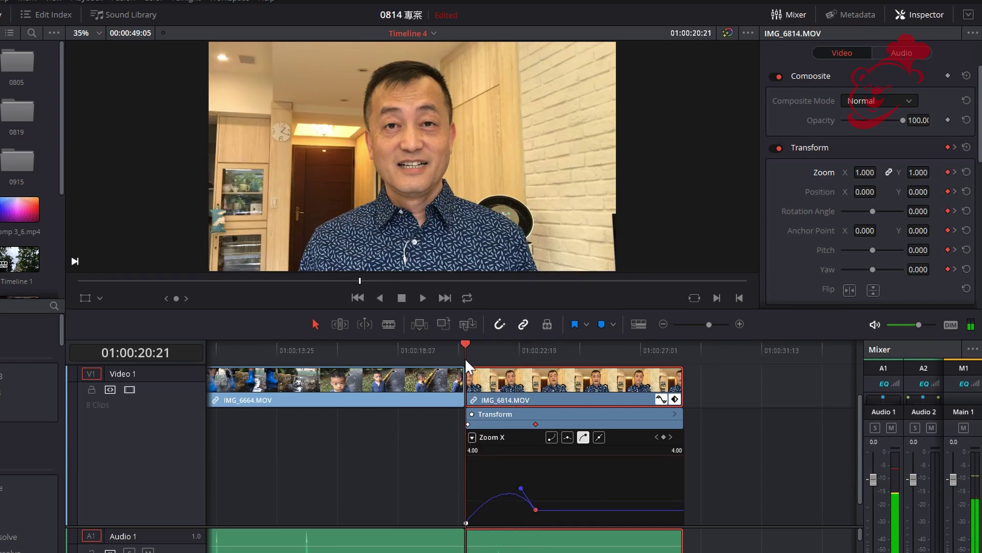
key(space)
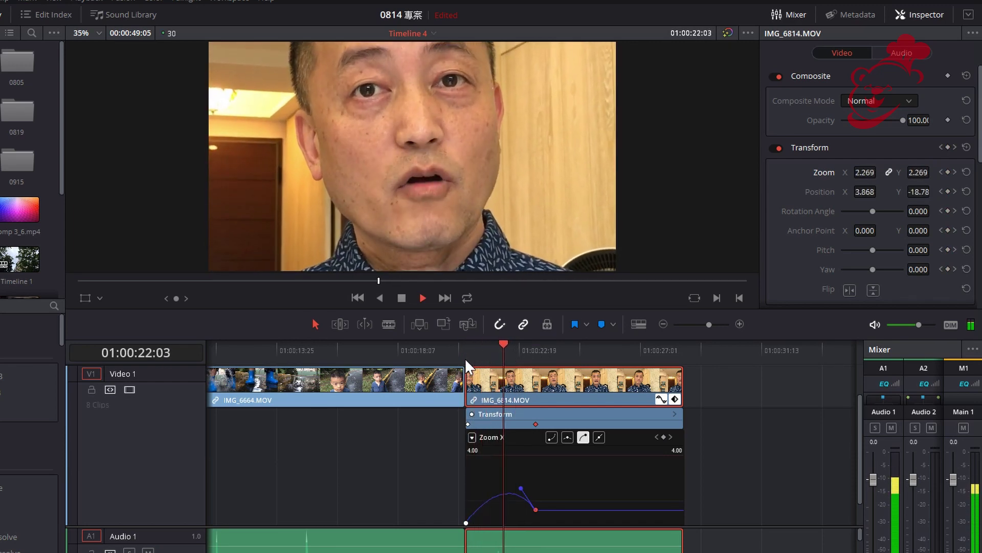
drag(548, 346, 473, 372)
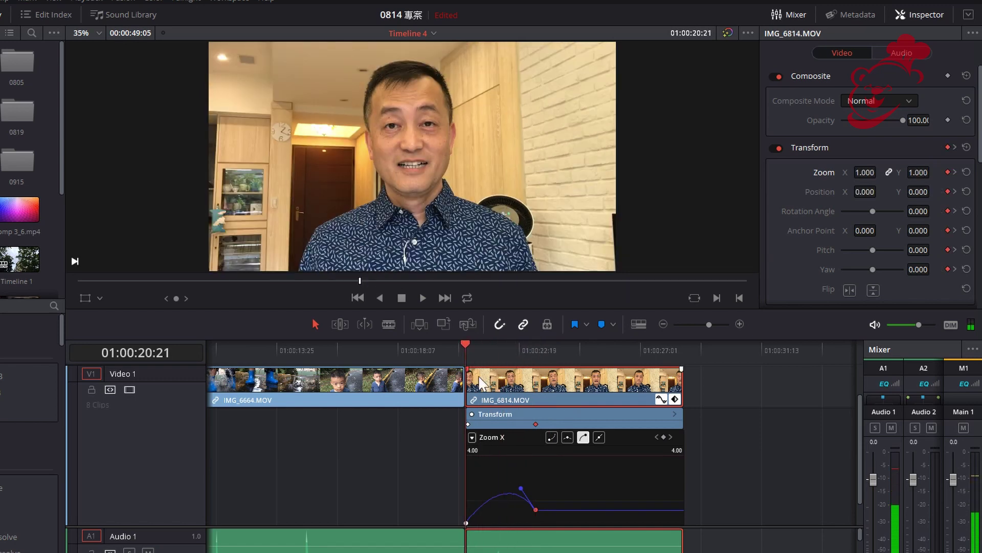
key(space)
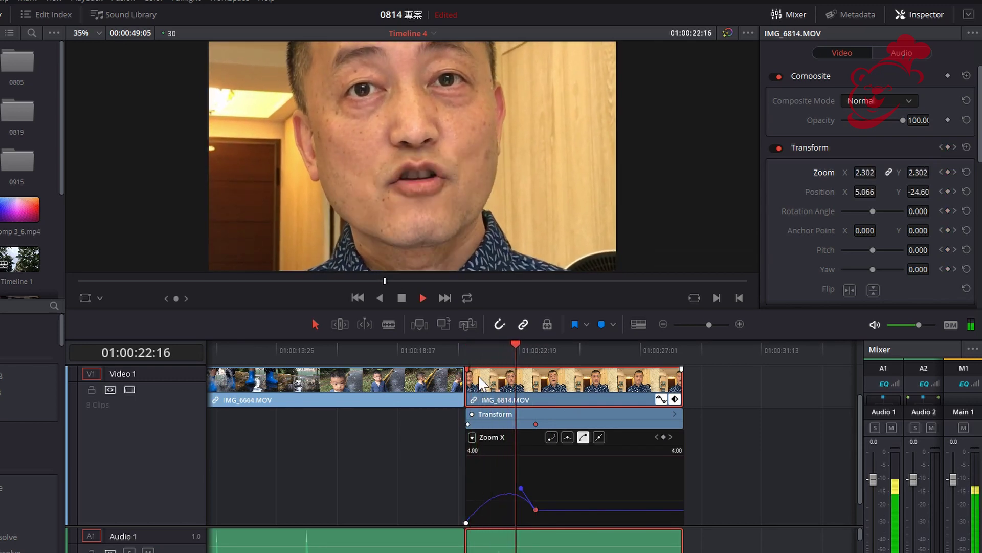
key(space)
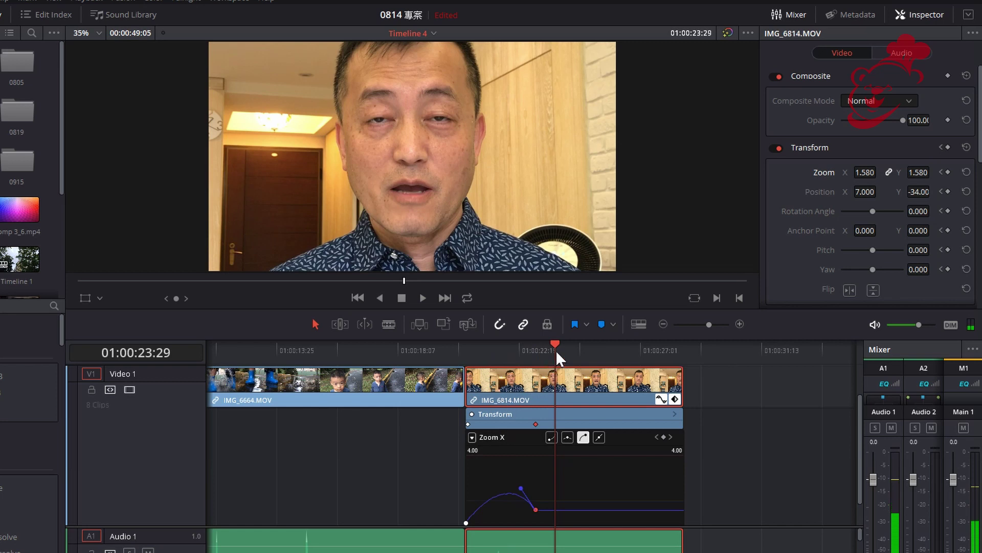
drag(555, 350, 536, 350)
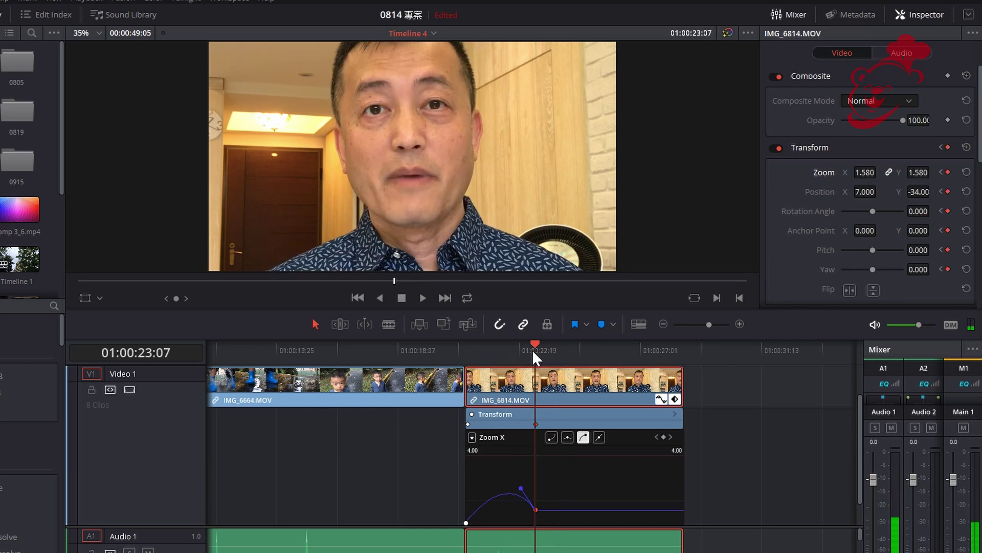
- Apply Ease Out to the first Zoom X keyframe and enlarge the Zoom X curve area
click(466, 524)
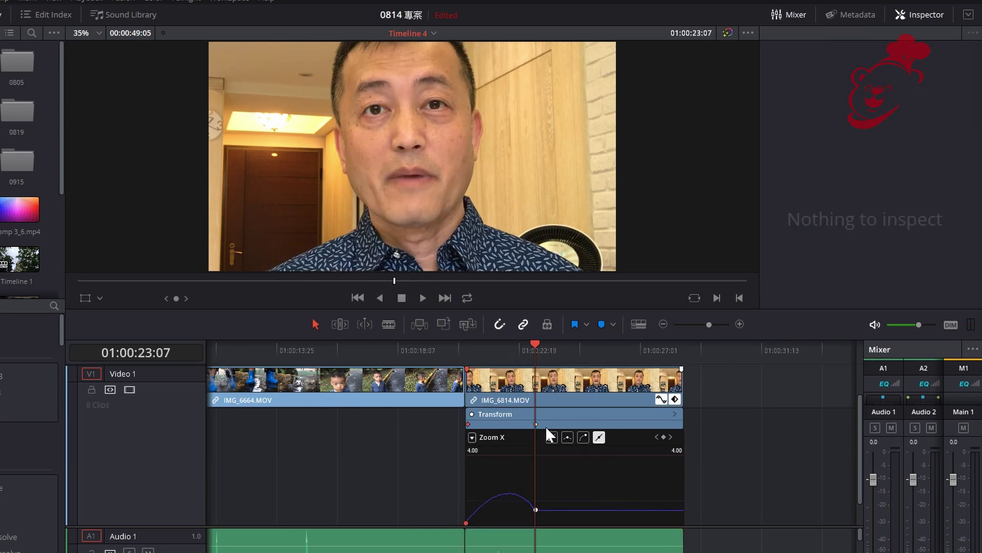
click(551, 437)
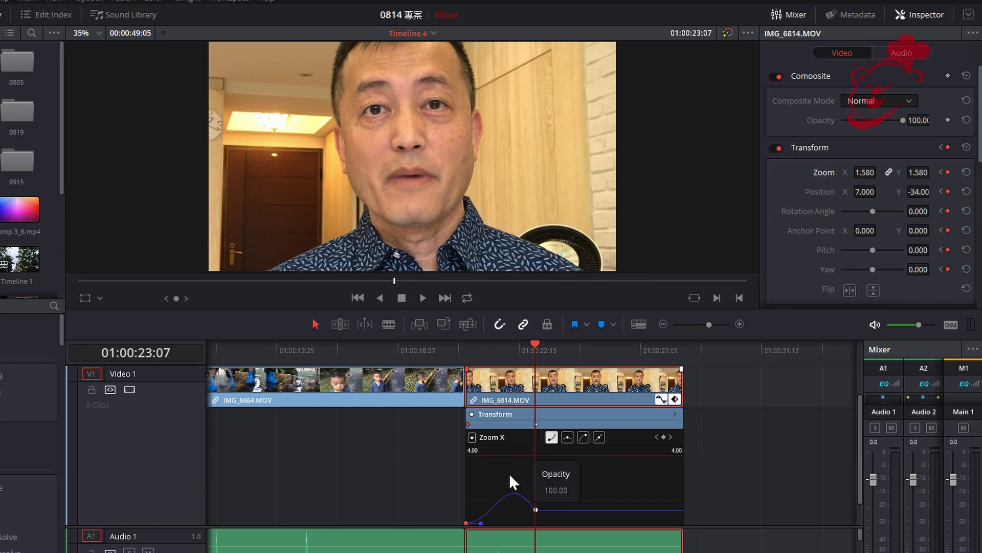
drag(480, 523, 485, 531)
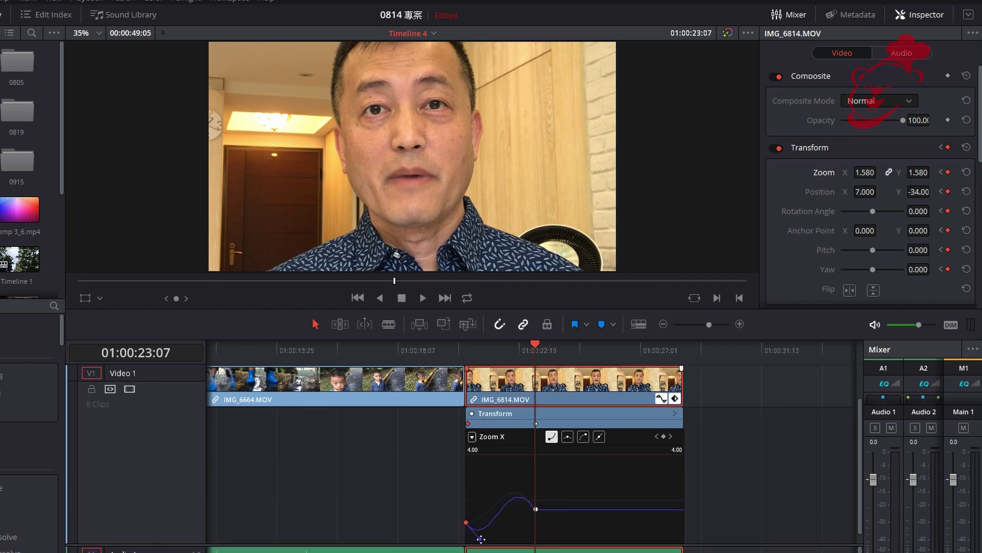
- Rewind to the clip start and play back the eased zoom push-in
drag(535, 351, 474, 355)
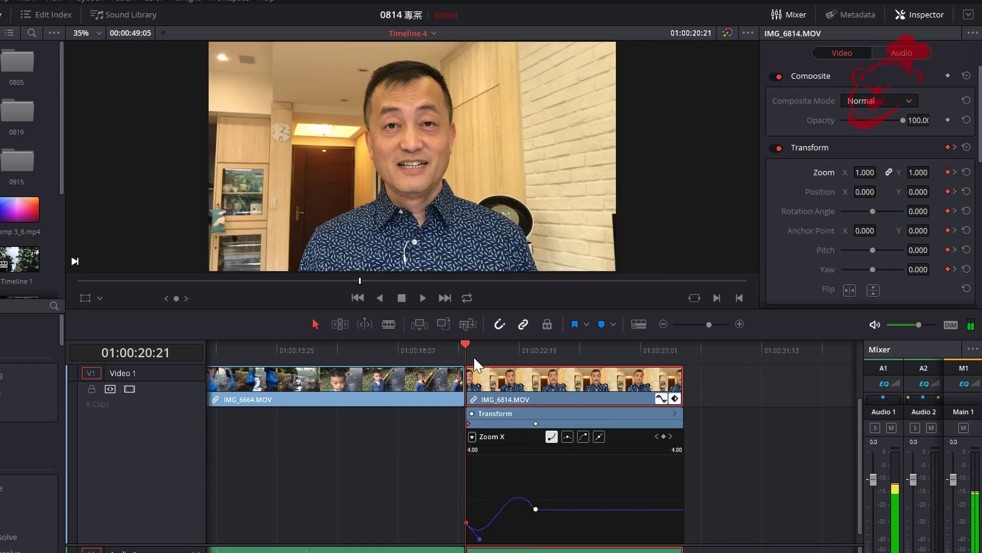
key(space)
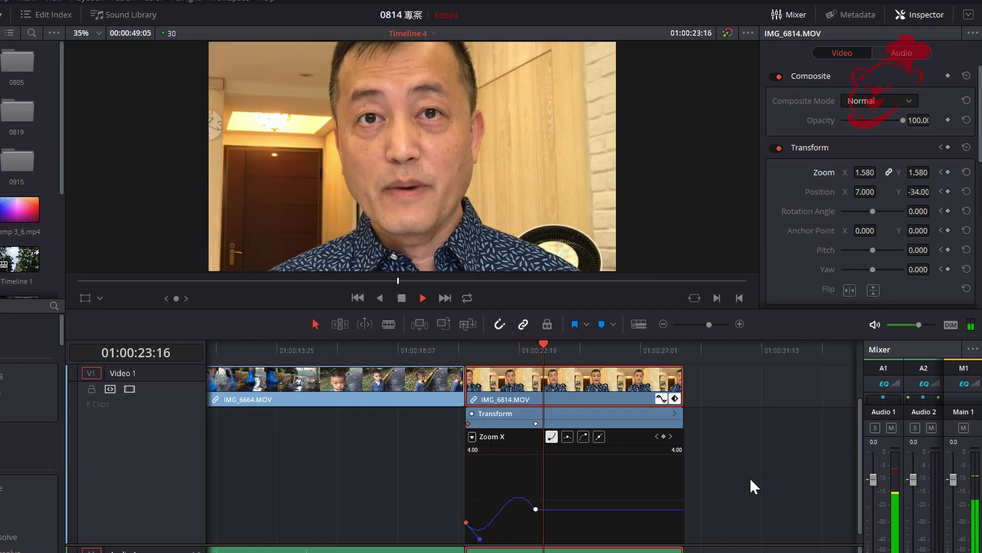
key(space)
click(483, 354)
key(space)
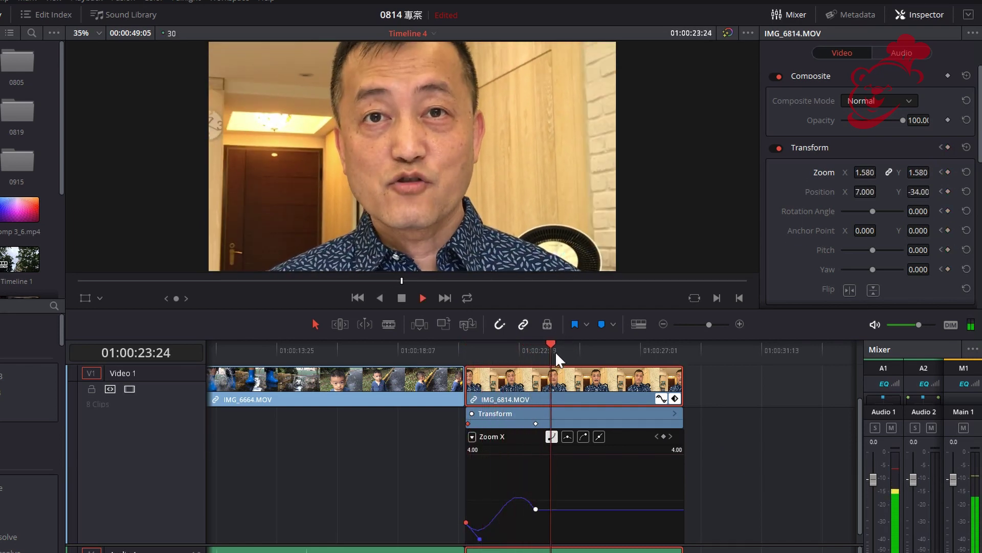
- Expand the Transform keyframes into parameter rows and replay the push-in from earlier in the clip
drag(569, 346, 510, 352)
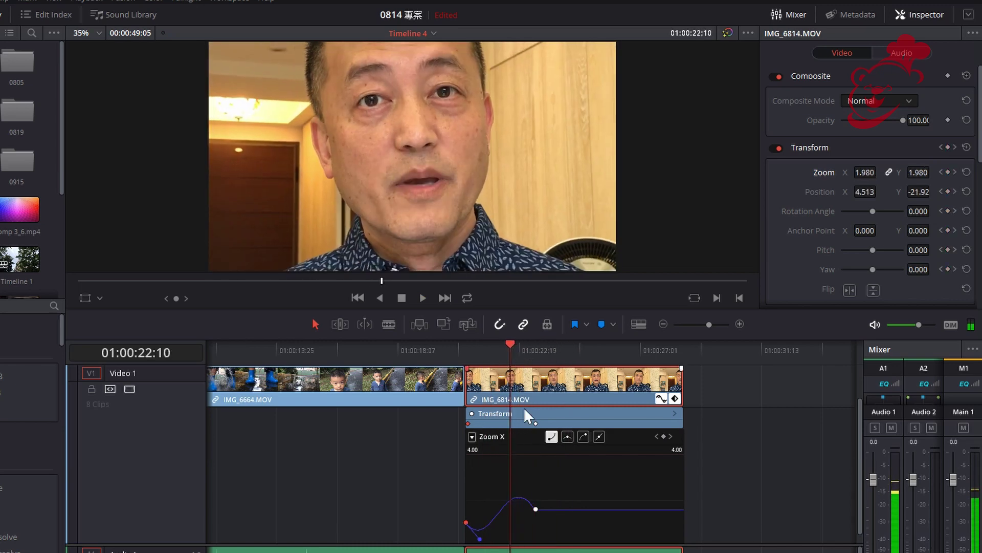
click(675, 412)
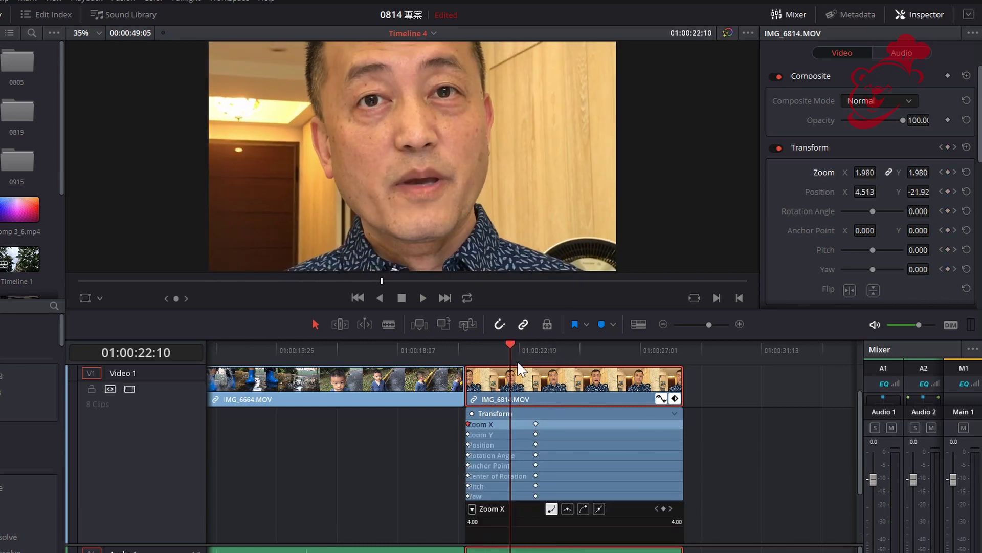
drag(511, 342, 489, 348)
key(space)
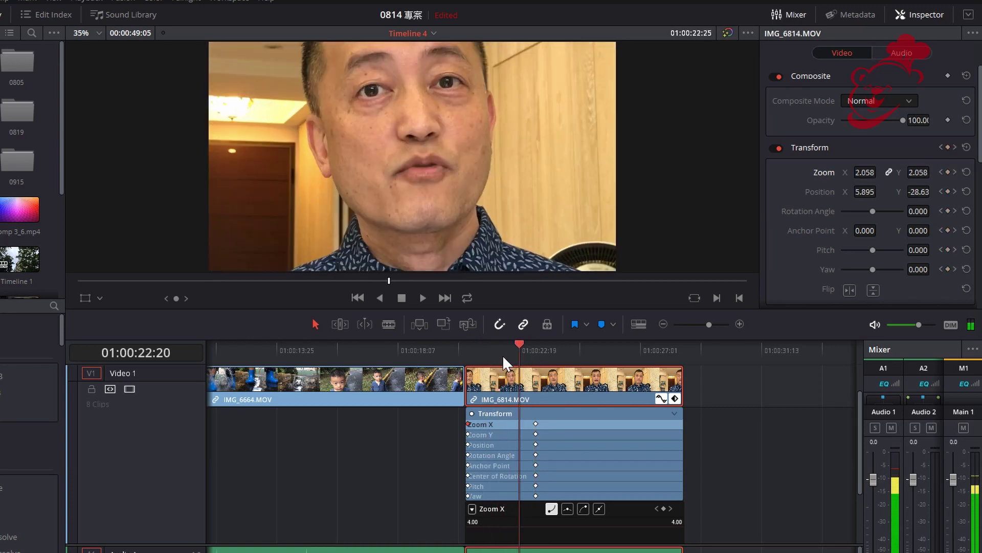
click(487, 357)
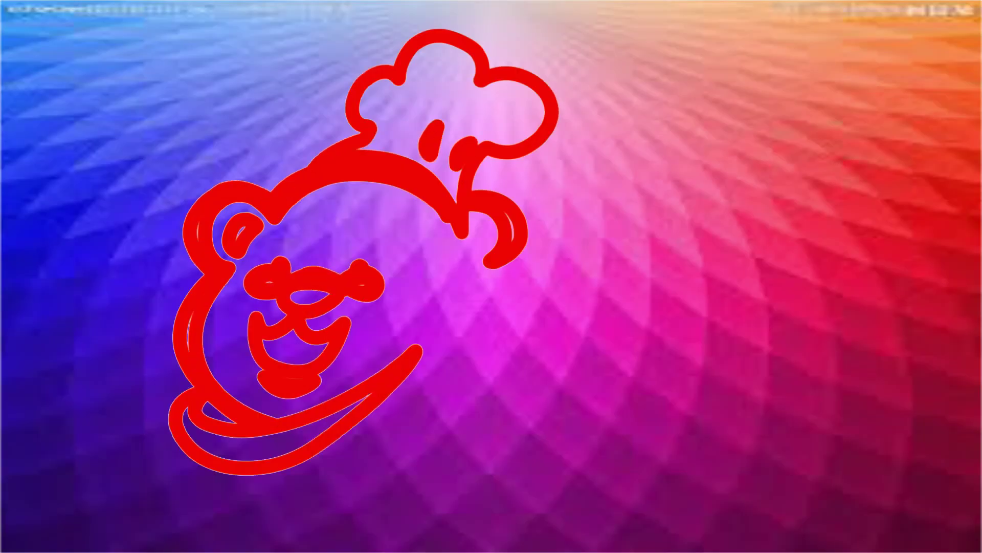